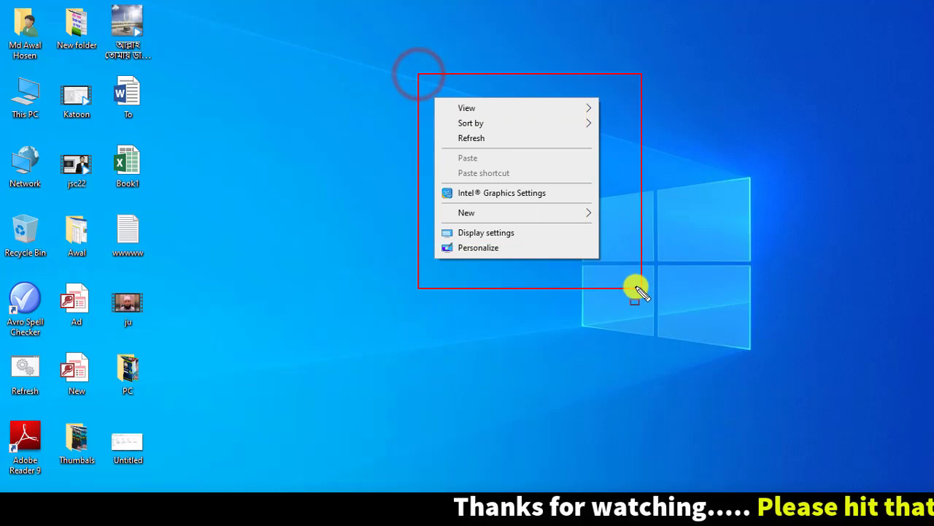
# Open the desktop's personalization settings
pyautogui.moveTo(436, 236)
pyautogui.mouseDown()
pyautogui.moveTo(532, 261)
pyautogui.moveTo(600, 263)
pyautogui.mouseUp()
pyautogui.click(540, 252)
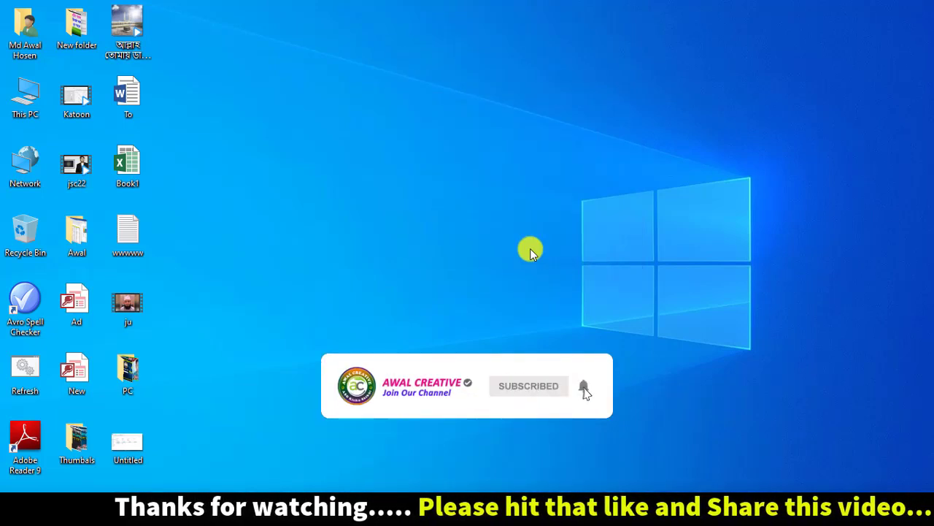
pyautogui.rightClick(530, 187)
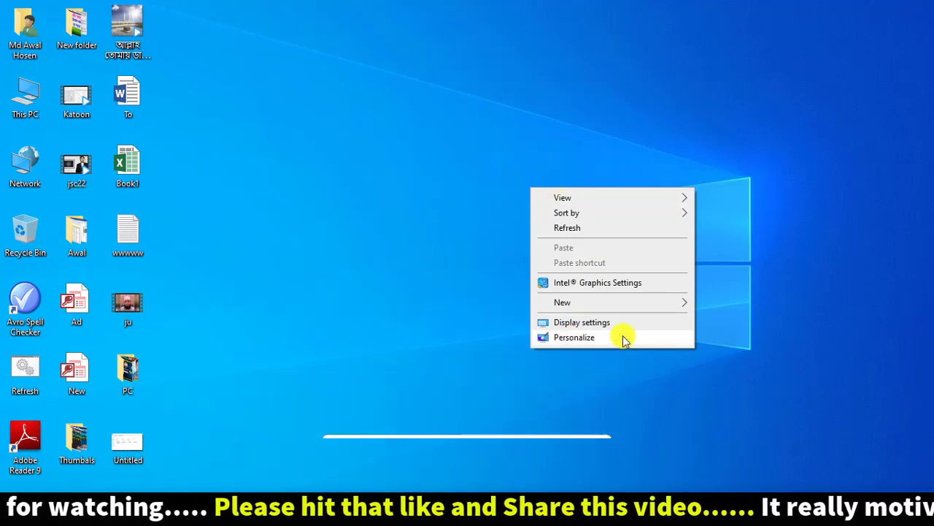
pyautogui.click(668, 338)
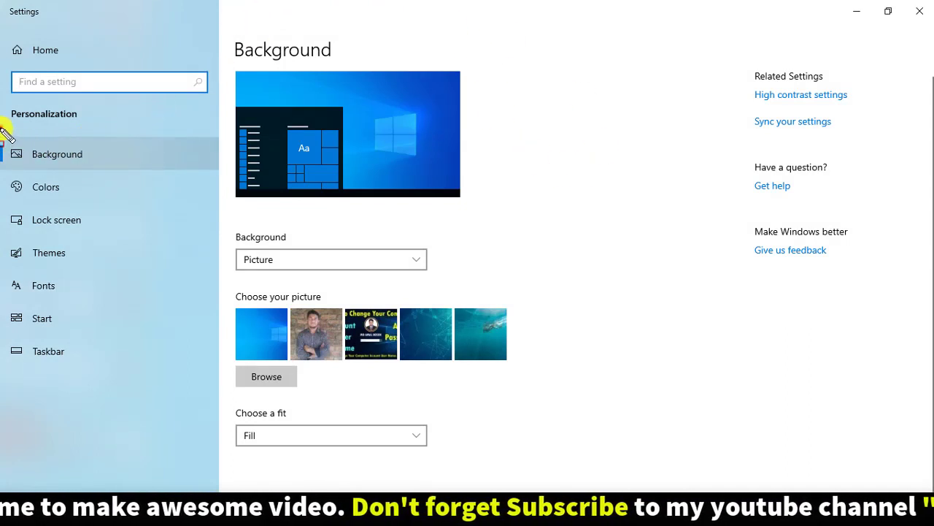
pyautogui.moveTo(1, 129)
pyautogui.mouseDown()
pyautogui.moveTo(131, 329)
pyautogui.moveTo(166, 402)
pyautogui.mouseUp()
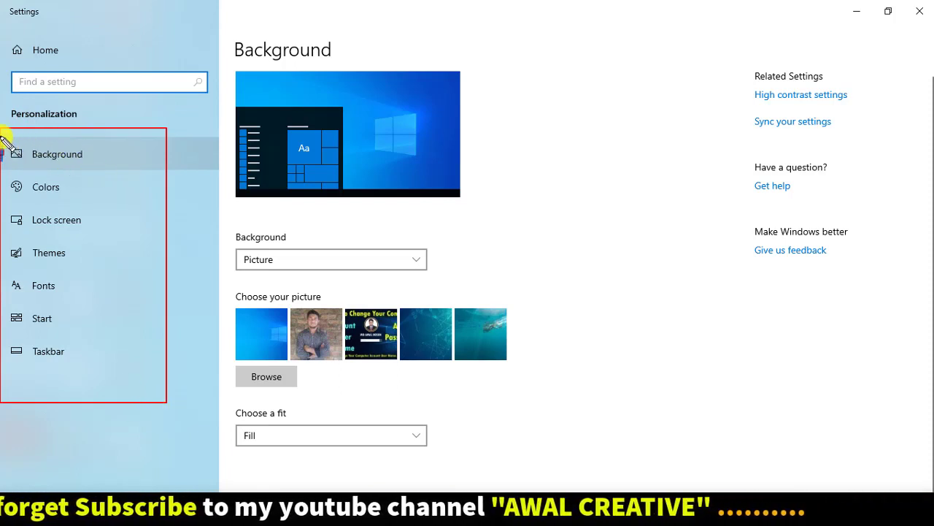
pyautogui.press('Escape')
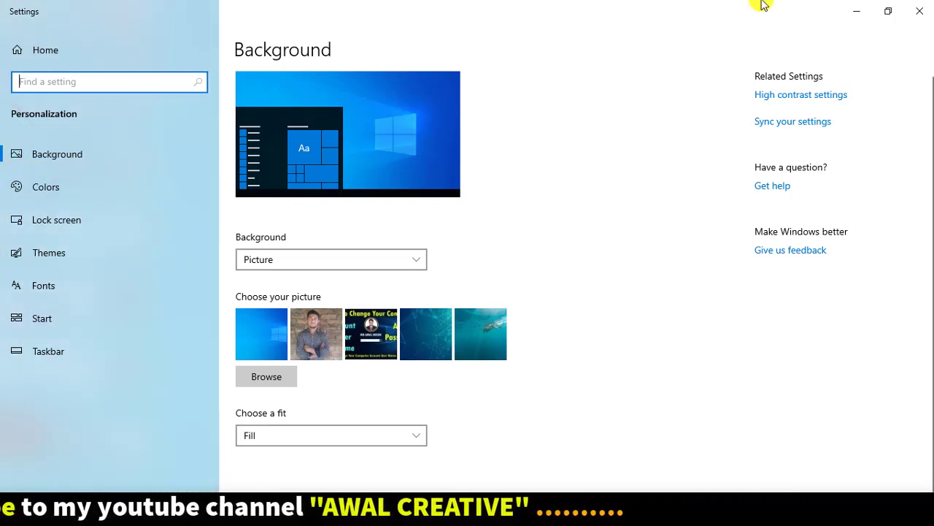
# Return to the desktop and bring its personalization settings back up on the Background page
pyautogui.click(866, 6)
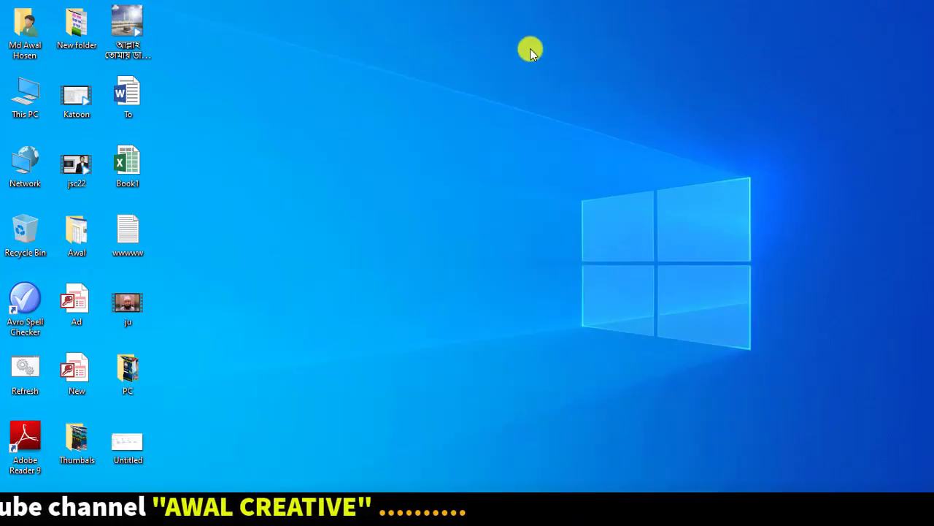
pyautogui.rightClick(506, 120)
pyautogui.click(532, 154)
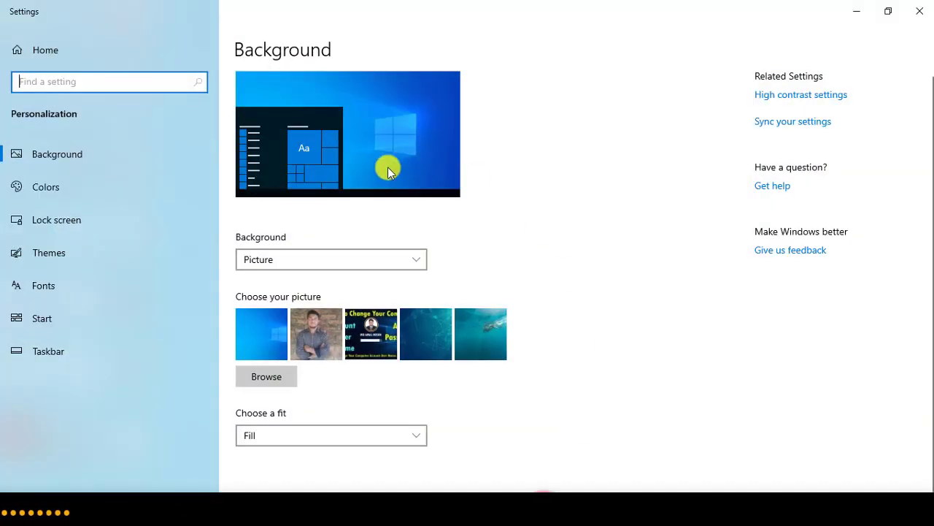
pyautogui.click(104, 149)
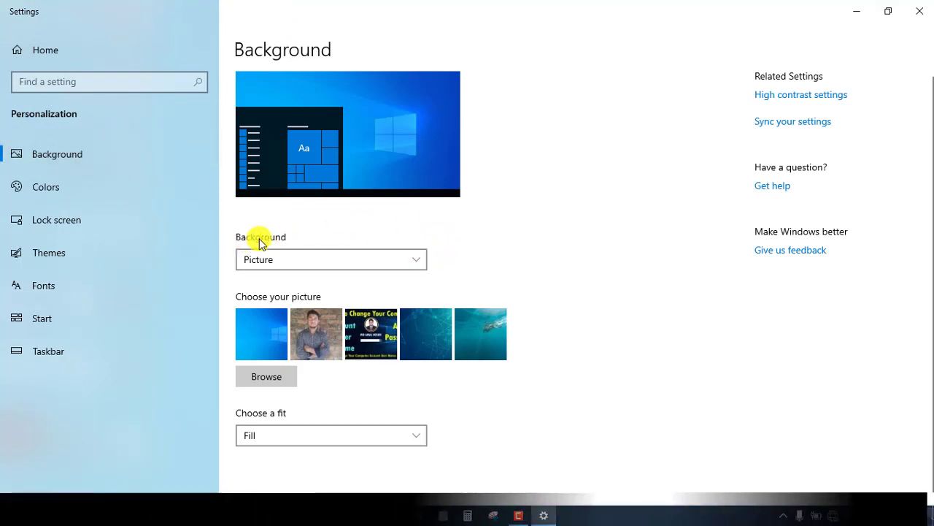
# Set the background type to Picture and review the pictures offered below it
pyautogui.click(415, 259)
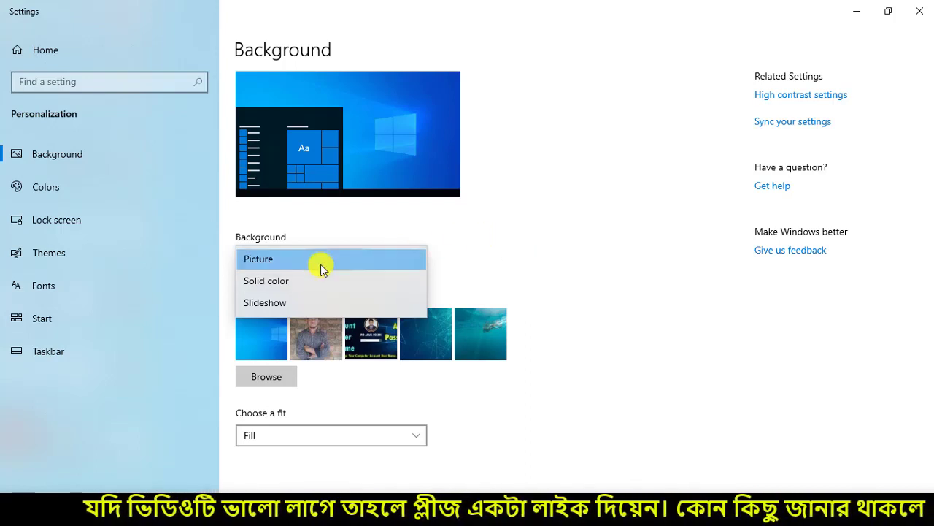
pyautogui.click(270, 259)
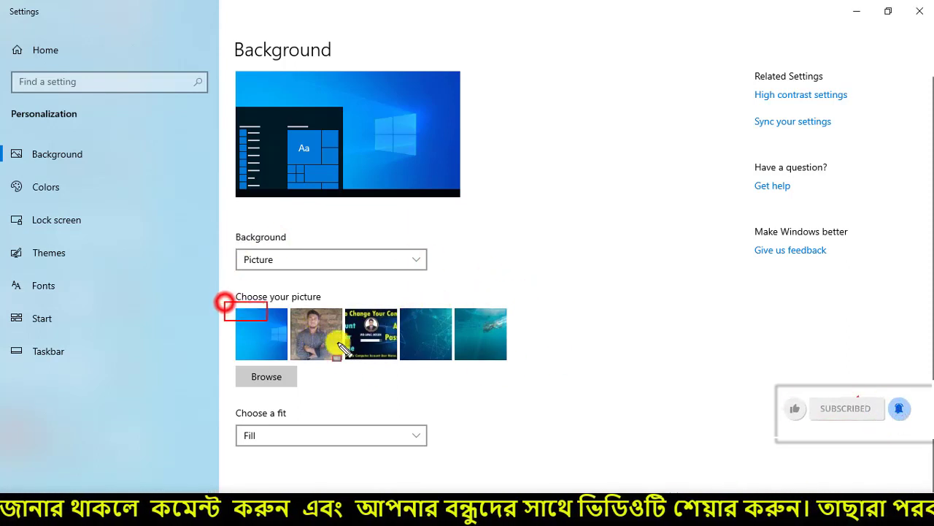
pyautogui.moveTo(339, 348); pyautogui.dragTo(552, 385)
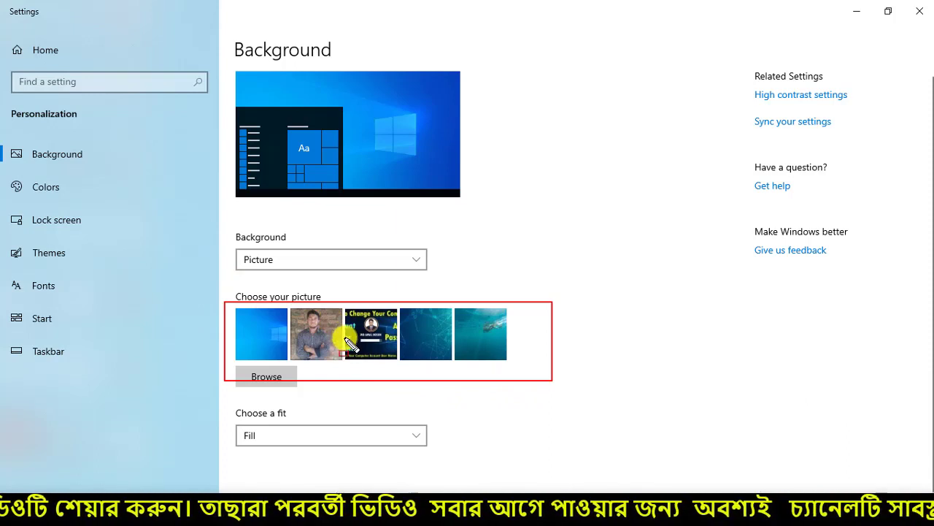
pyautogui.press('Escape')
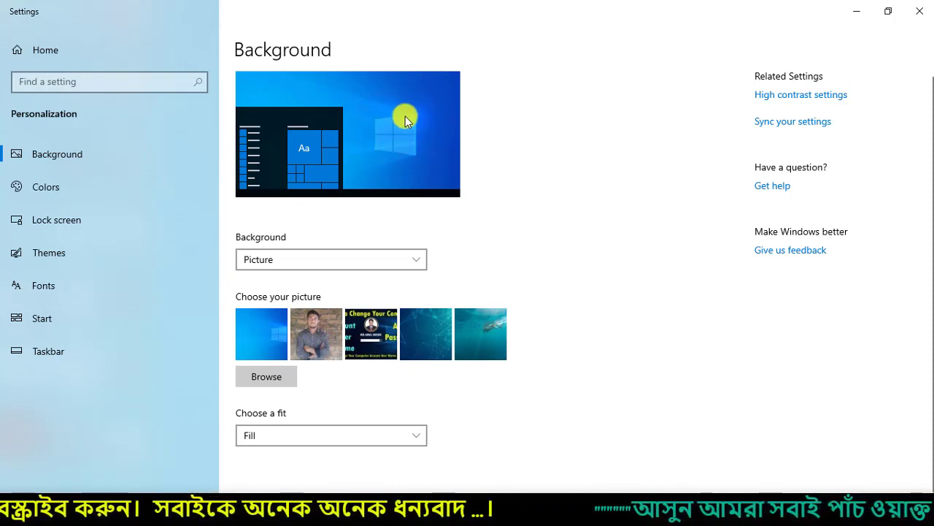
pyautogui.click(368, 246)
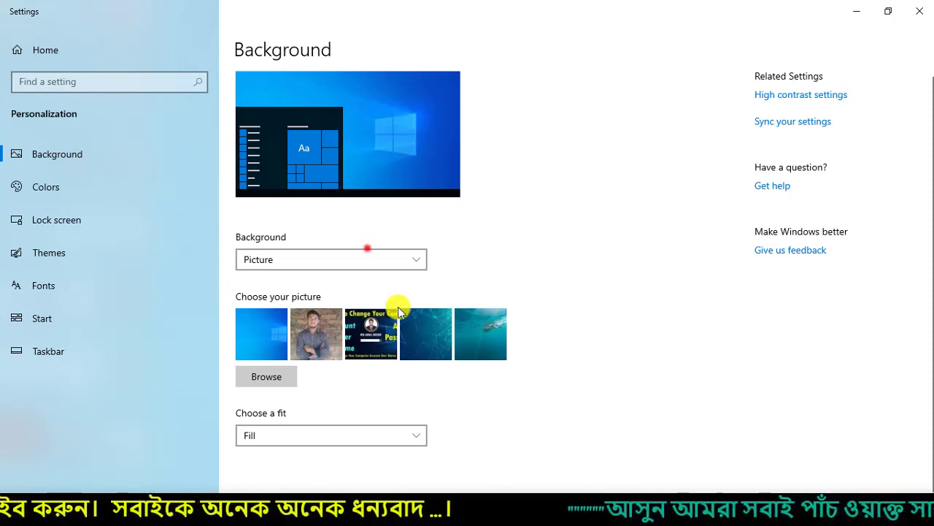
# Apply the underwater swimmer picture as the background, check it on the desktop and return to the settings
pyautogui.click(438, 330)
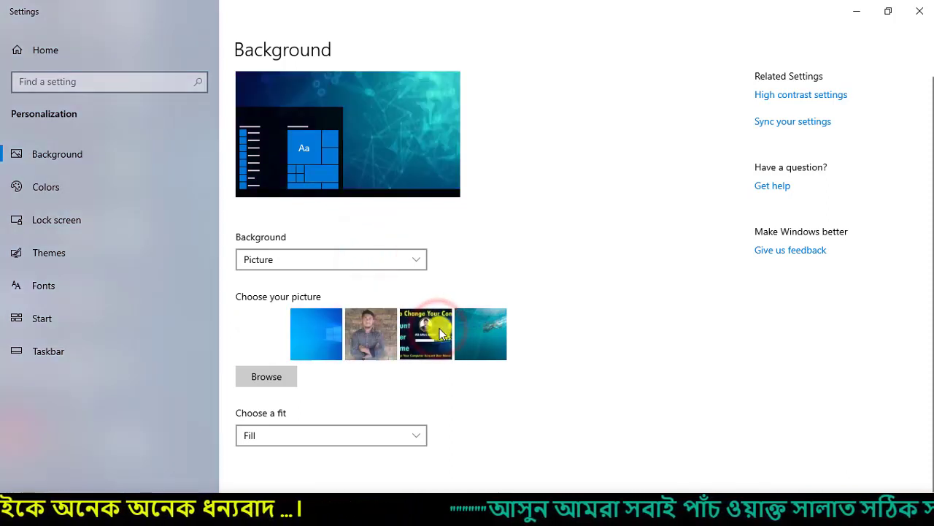
pyautogui.click(480, 324)
pyautogui.click(852, 12)
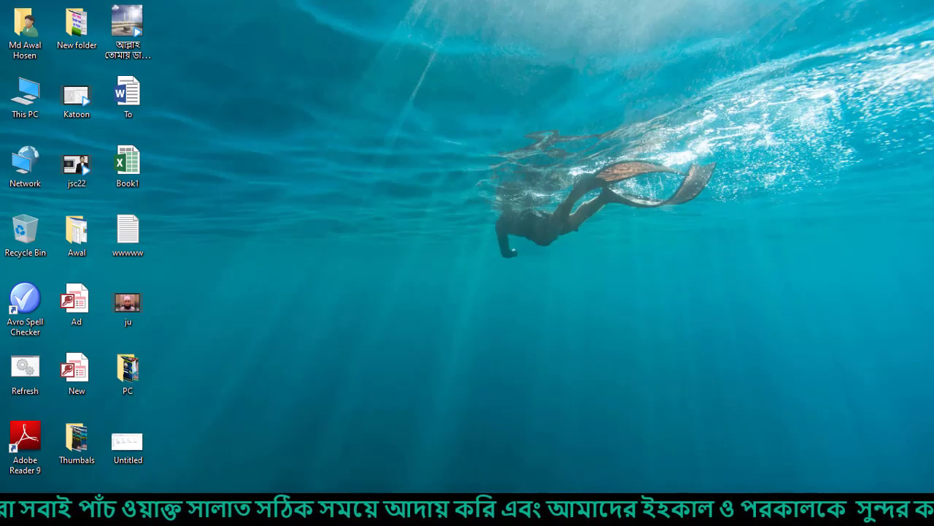
pyautogui.click(544, 509)
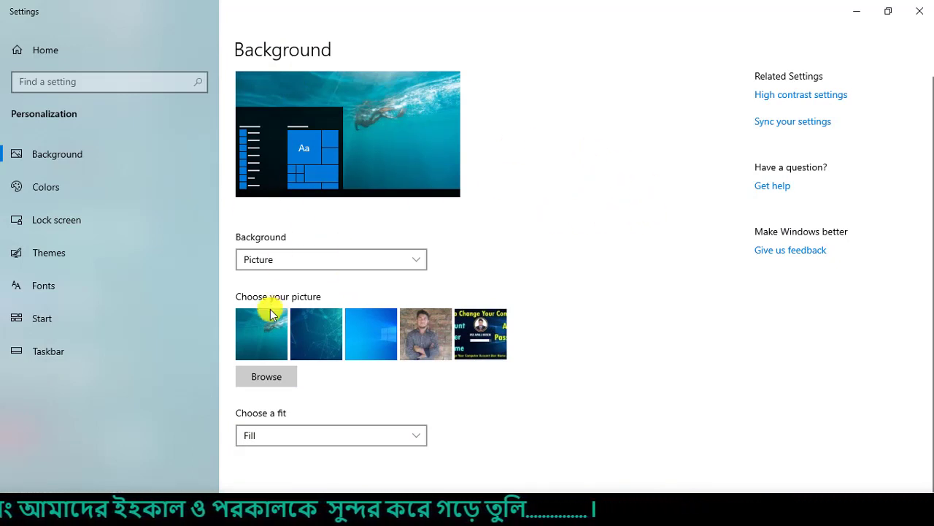
# Keep the Picture type, set 20191008_105053 from the Mach Picture folder as the background, and check it on the desktop
pyautogui.click(418, 259)
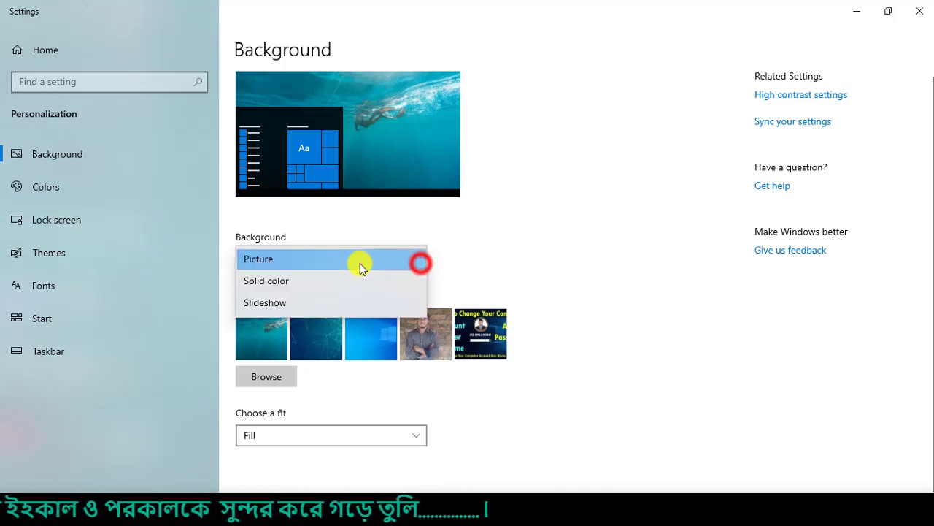
pyautogui.click(286, 259)
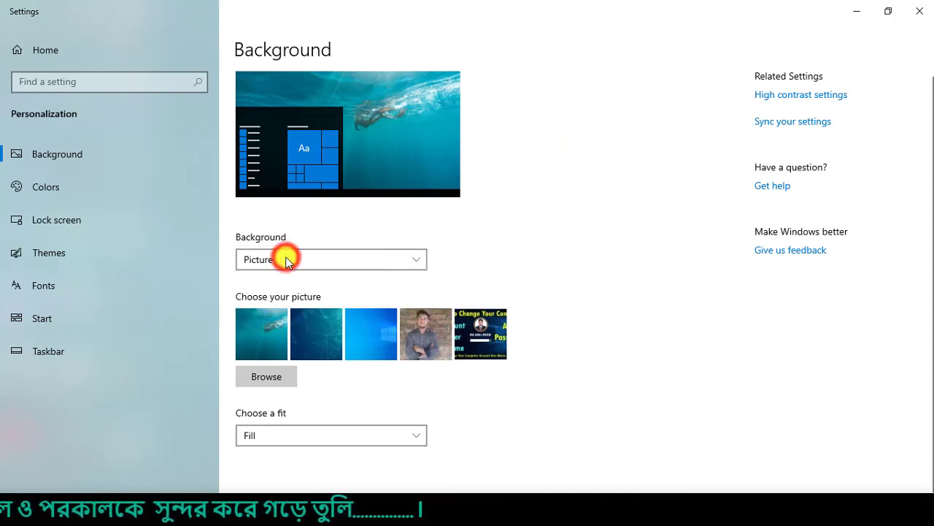
pyautogui.click(283, 375)
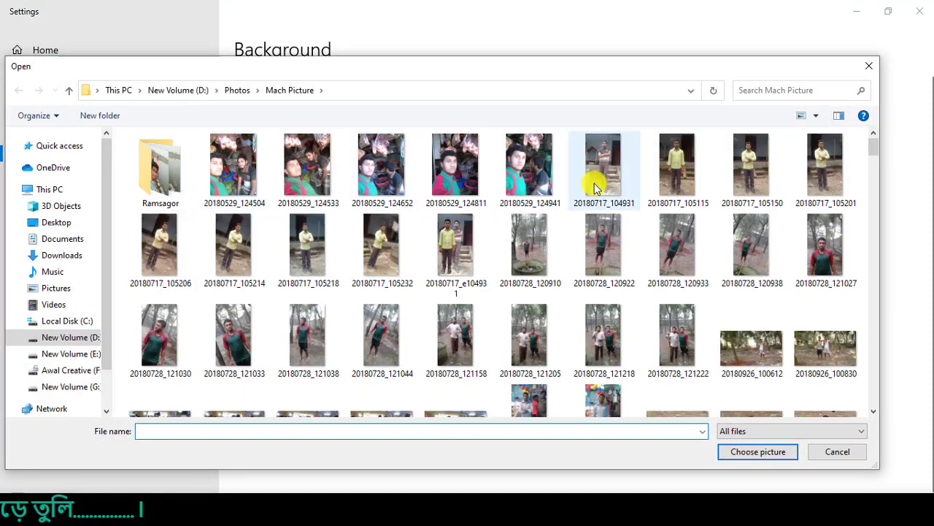
pyautogui.scroll(-2, 365, 244)
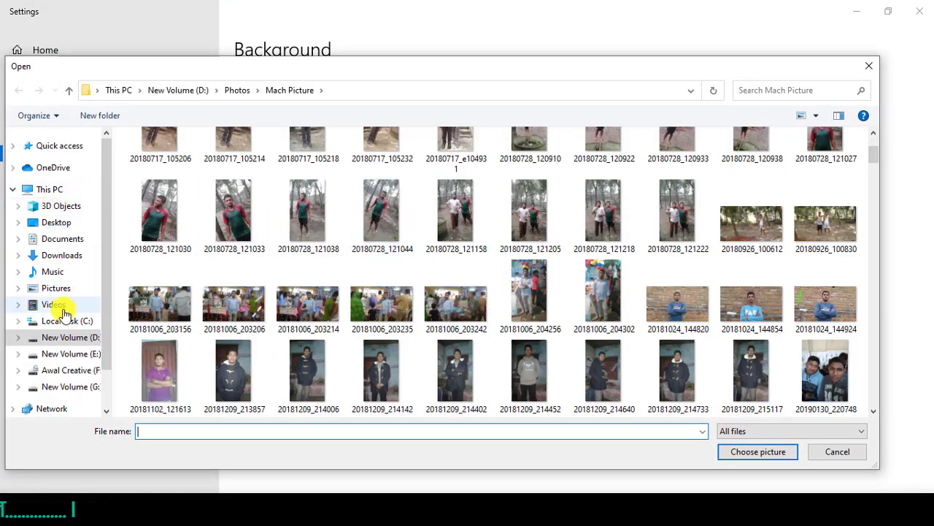
pyautogui.scroll(-4, 562, 237)
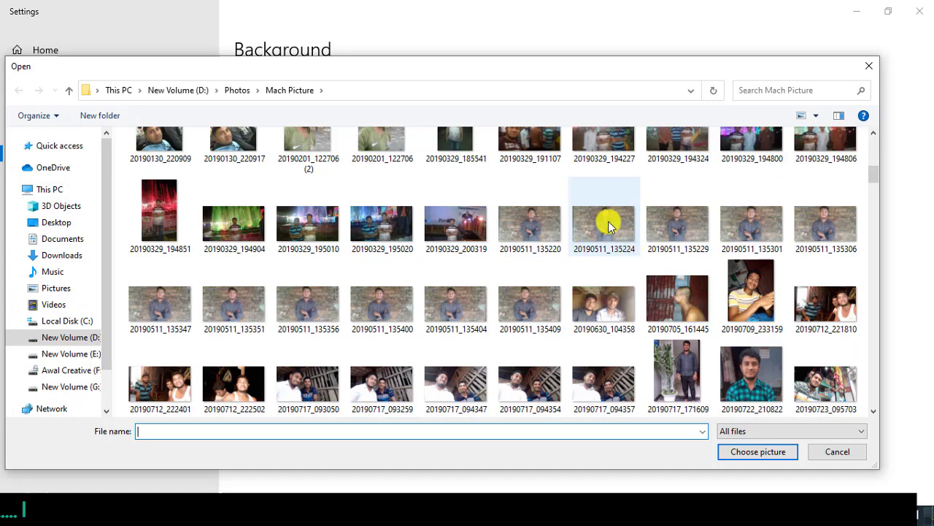
pyautogui.scroll(-8, 705, 376)
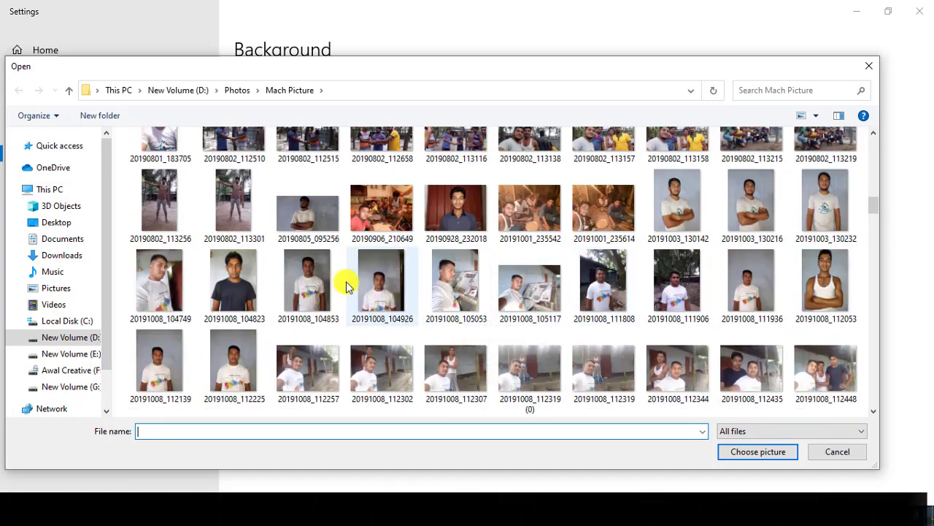
pyautogui.click(467, 288)
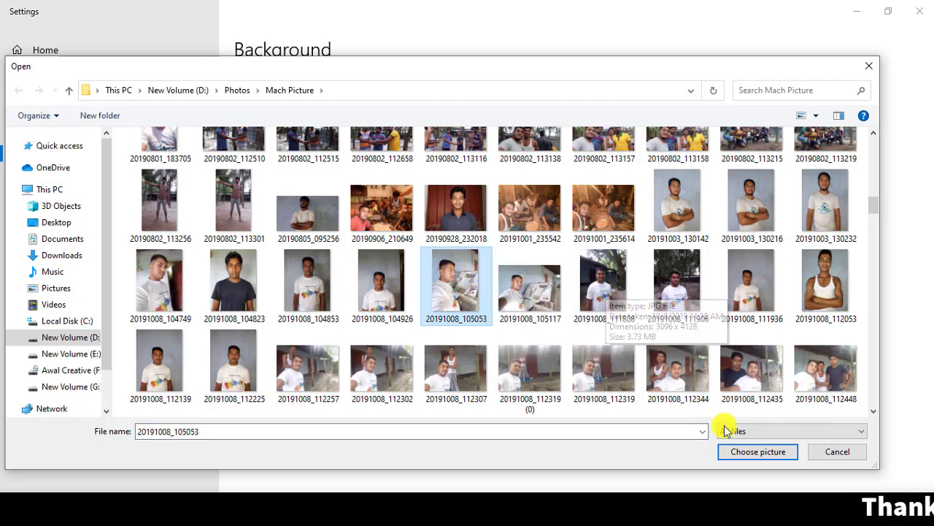
pyautogui.click(768, 452)
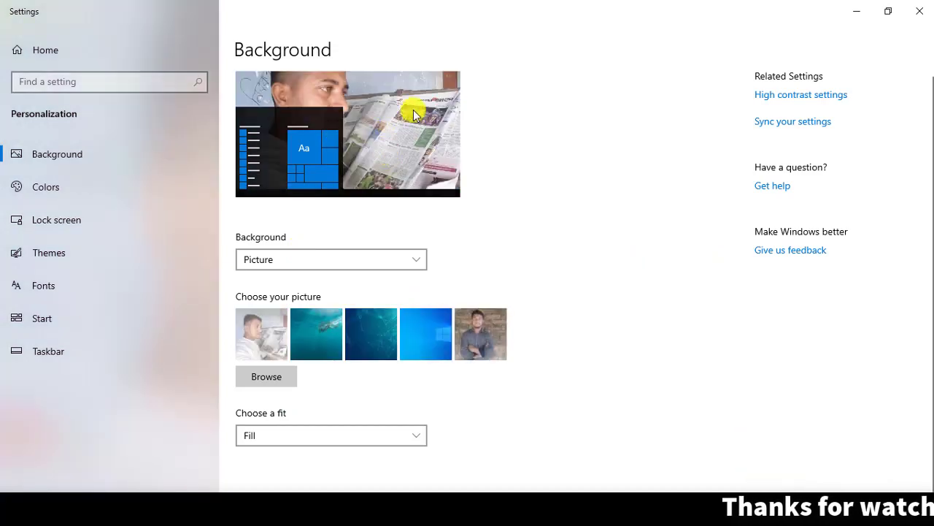
pyautogui.click(859, 11)
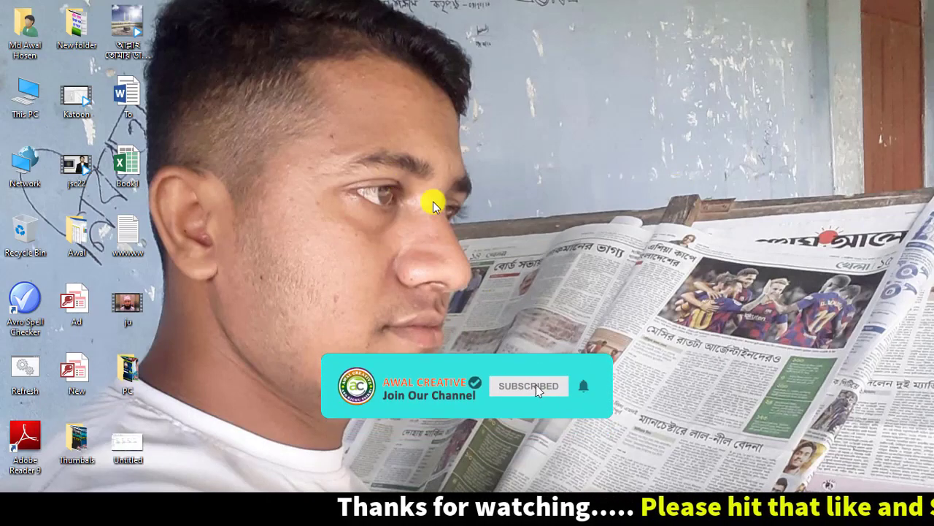
pyautogui.hotkey('alt', 'Tab')
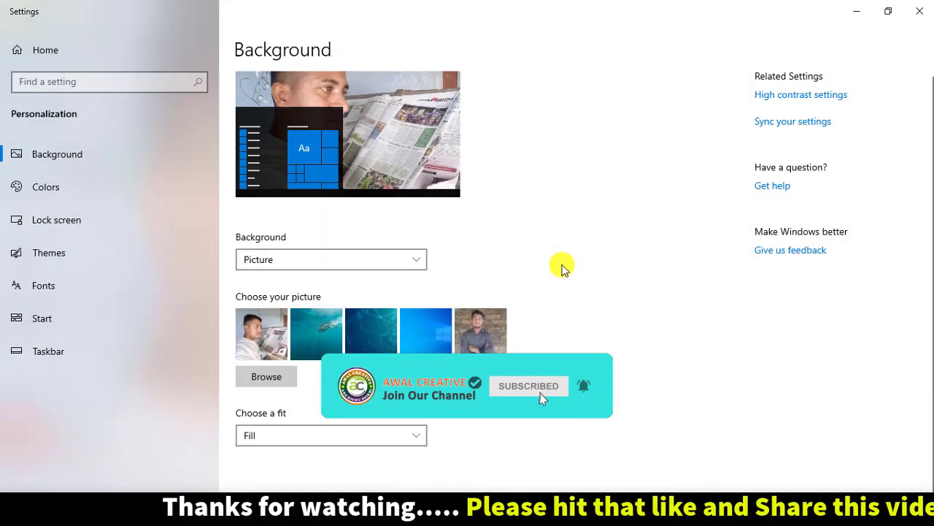
# Set the background picture's fit to Fit, check it on the desktop and return to the settings
pyautogui.scroll(-1, 287, 414)
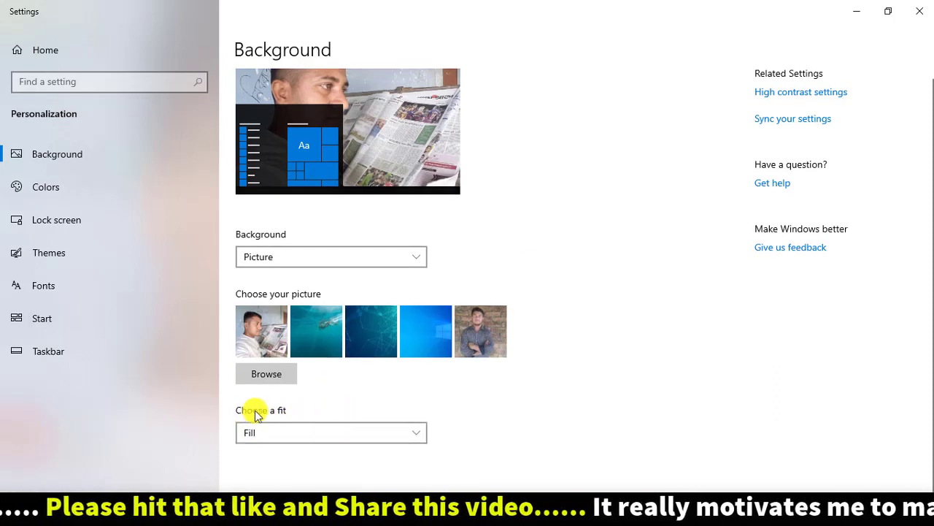
pyautogui.click(415, 433)
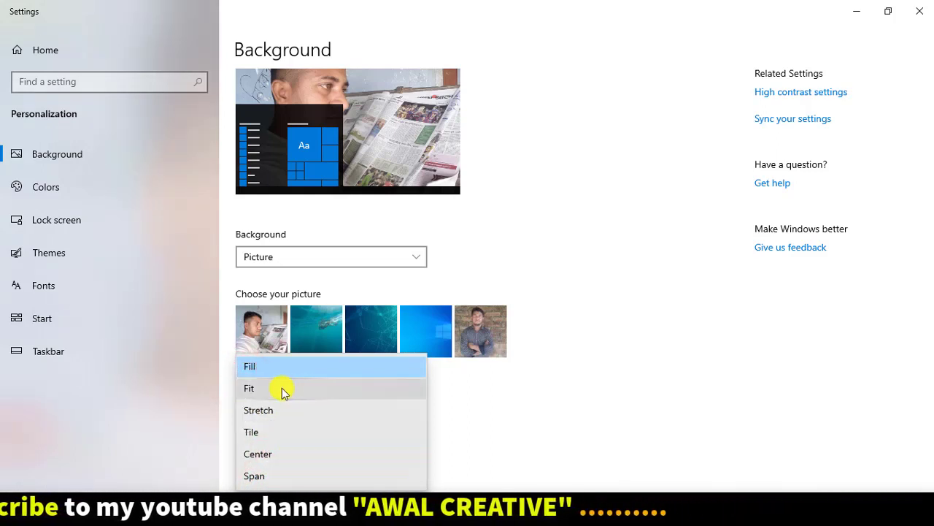
pyautogui.click(260, 389)
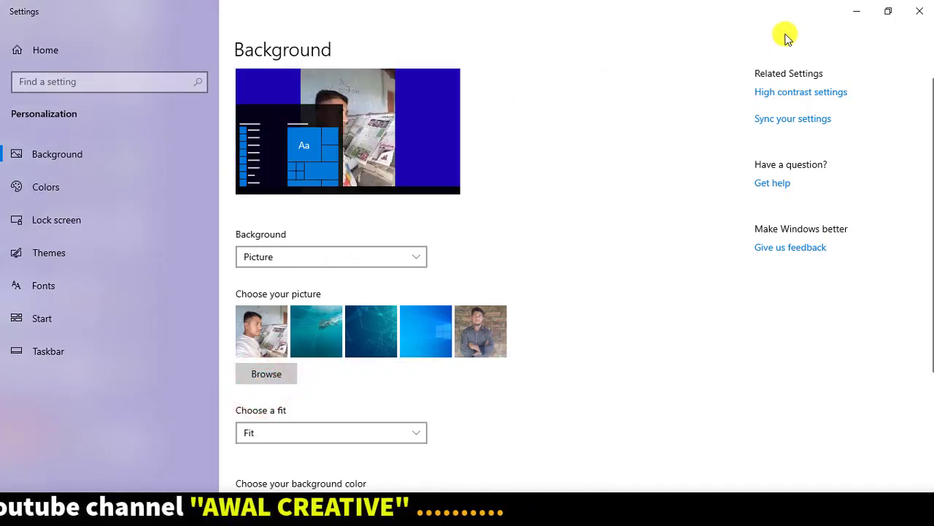
pyautogui.click(885, 13)
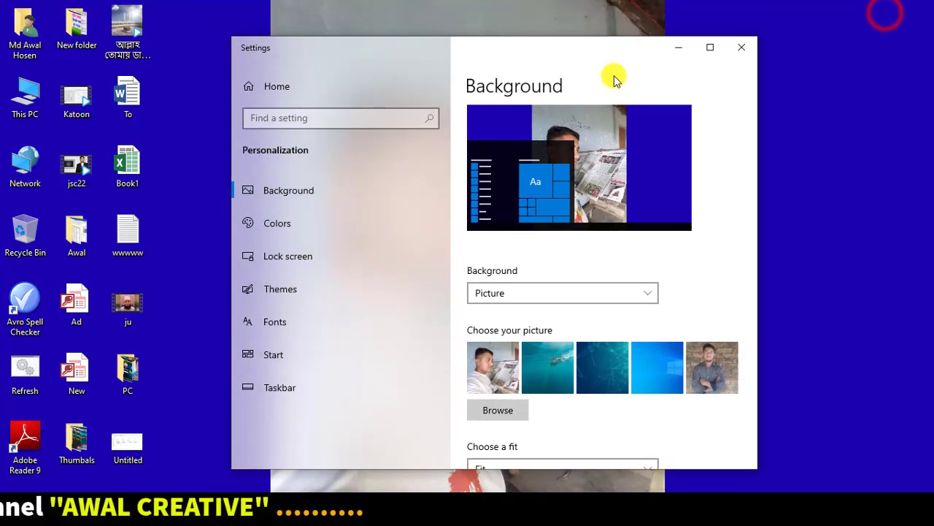
pyautogui.click(708, 48)
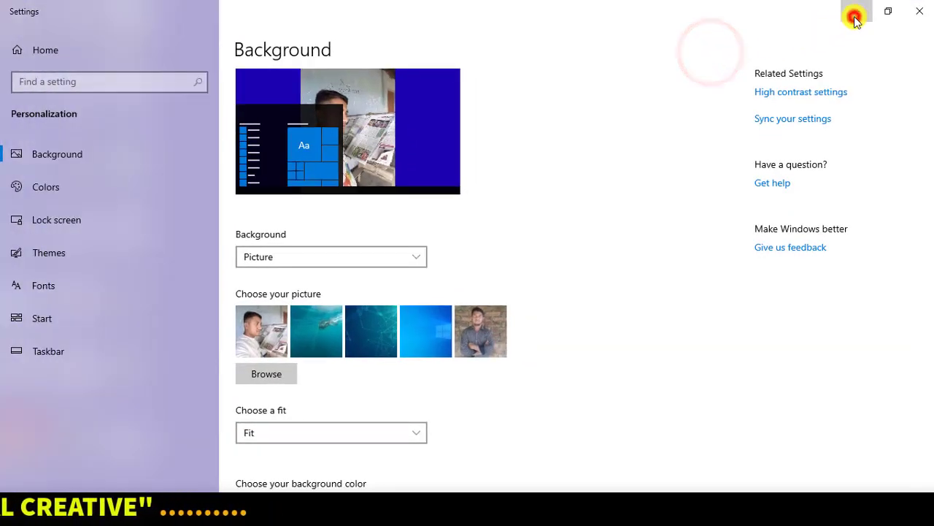
pyautogui.click(856, 13)
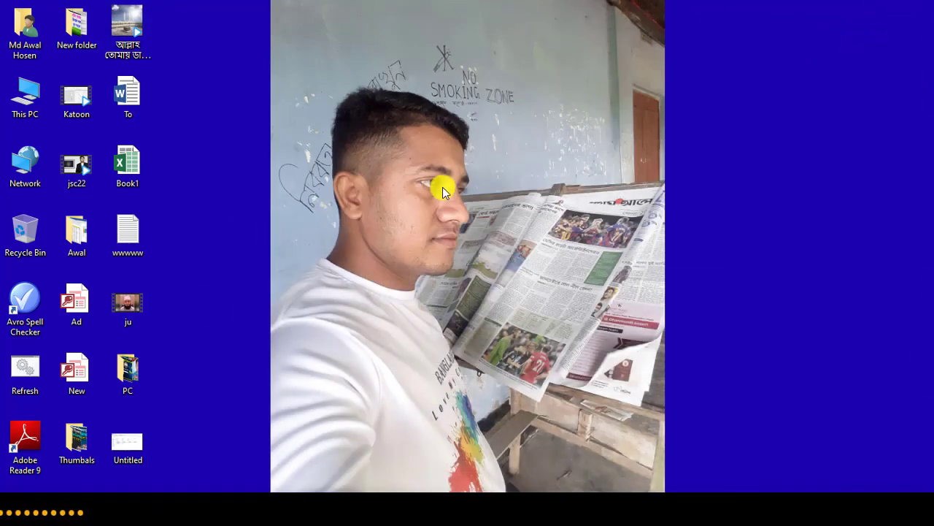
pyautogui.hotkey('alt', 'Tab')
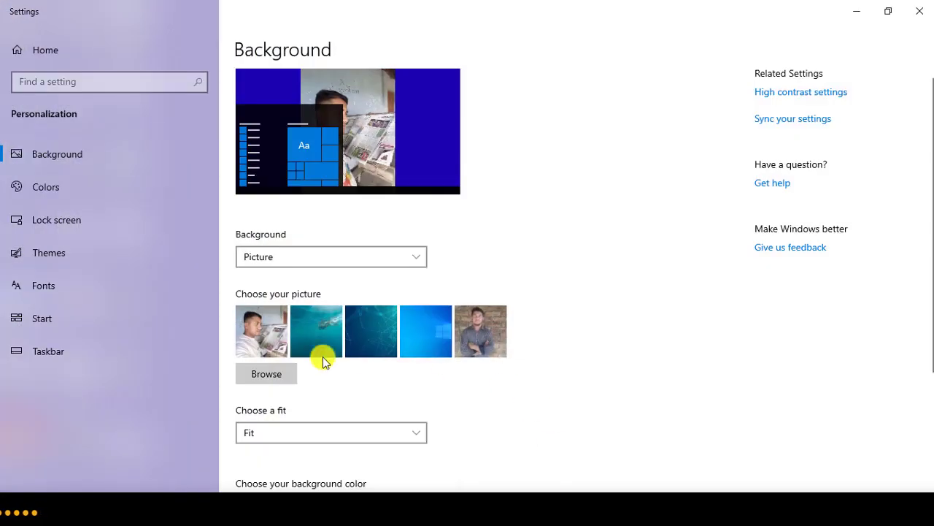
# Set the background picture's fit to Stretch
pyautogui.click(411, 440)
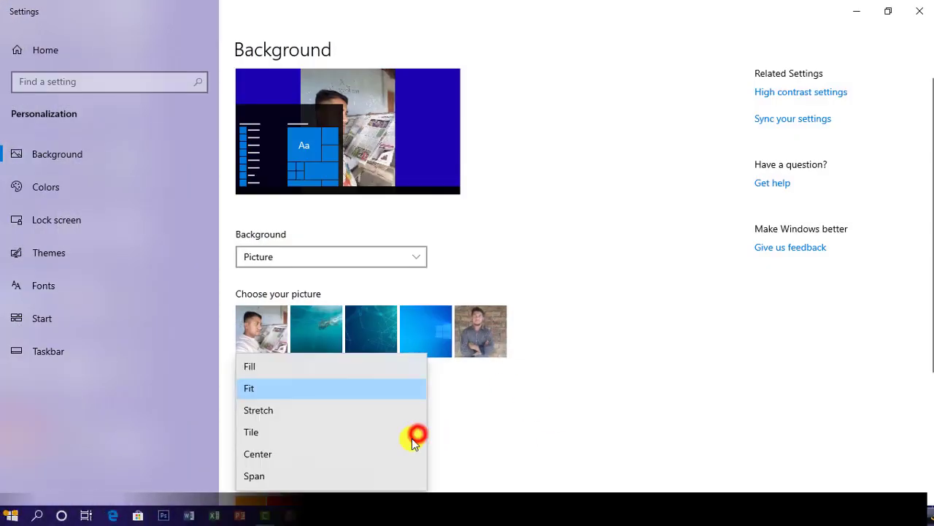
pyautogui.click(257, 411)
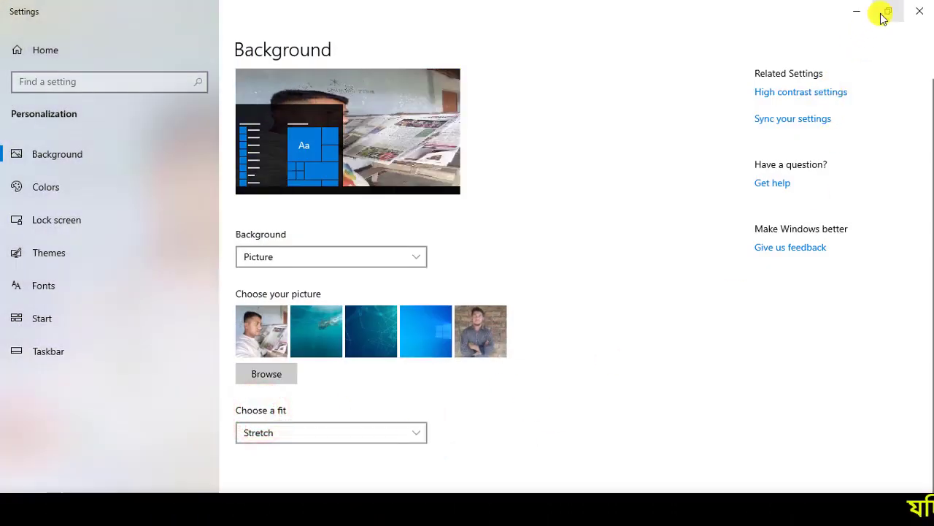
# Check the stretched background picture on the desktop and return to the background settings
pyautogui.click(885, 12)
pyautogui.click(668, 46)
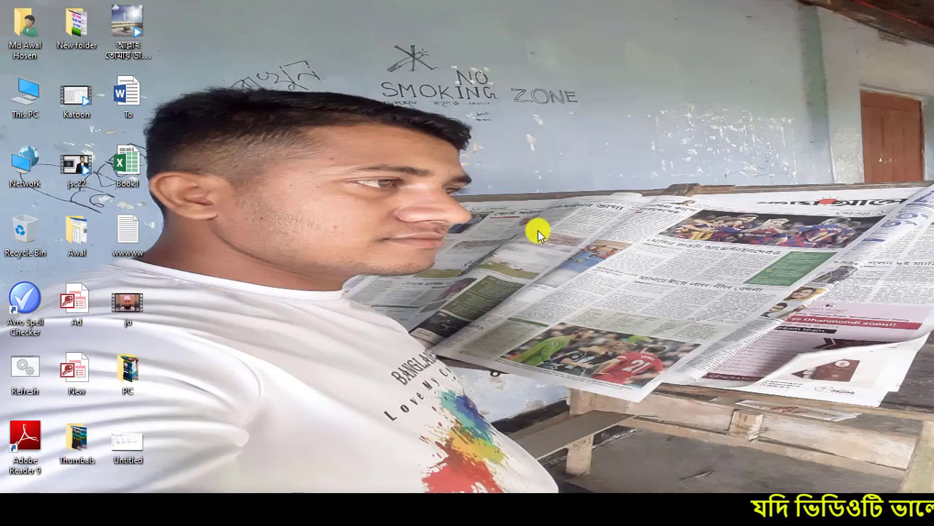
pyautogui.click(545, 514)
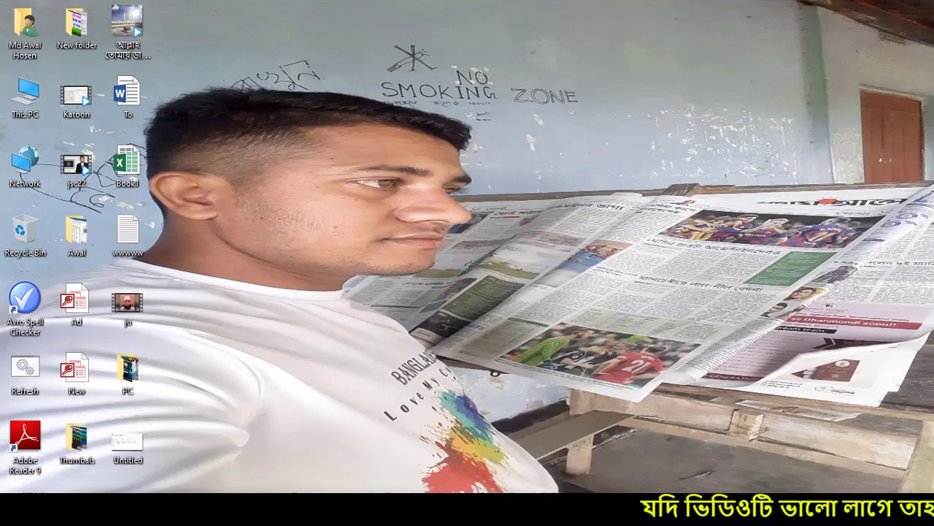
pyautogui.click(711, 48)
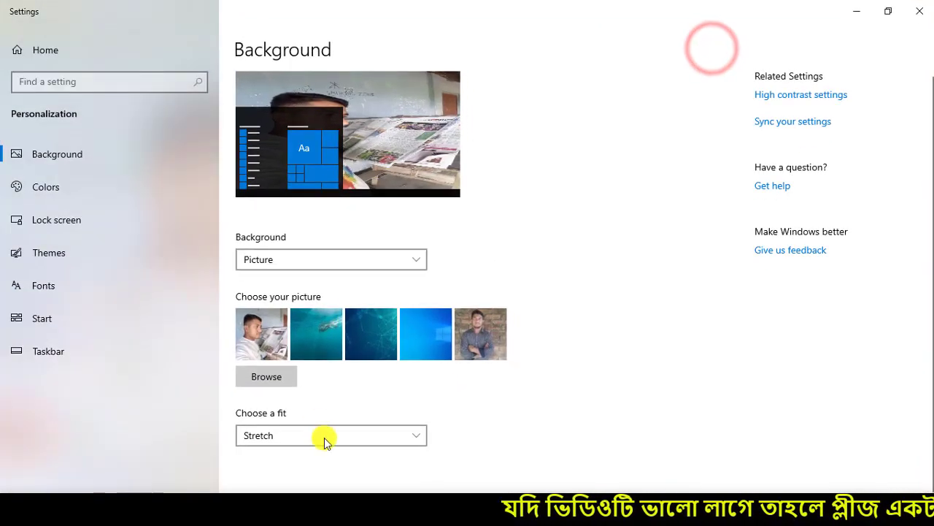
# Set the background picture's fit to Tile and check it on the desktop
pyautogui.click(421, 438)
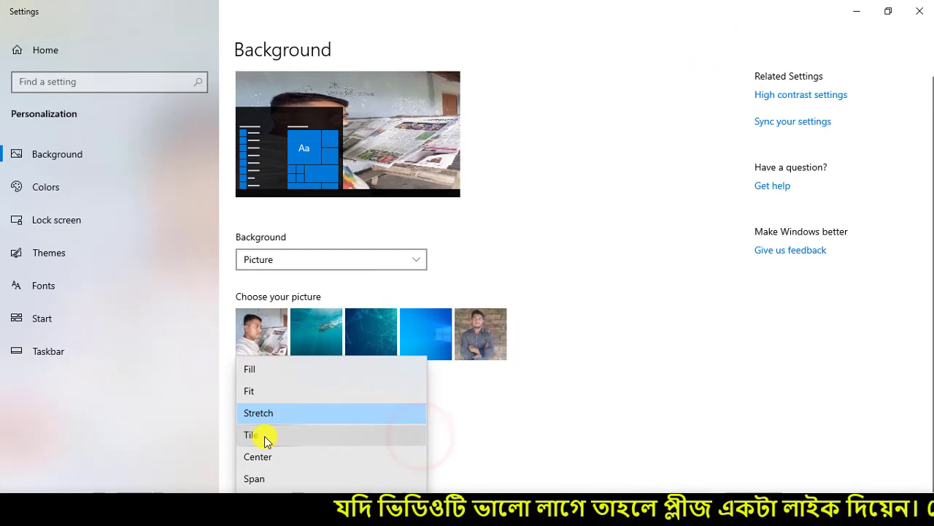
pyautogui.click(264, 436)
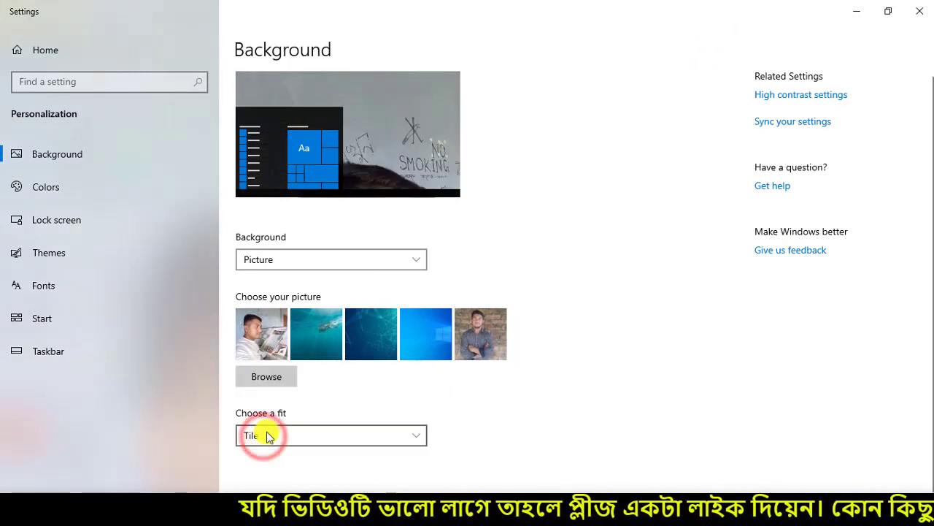
pyautogui.click(857, 11)
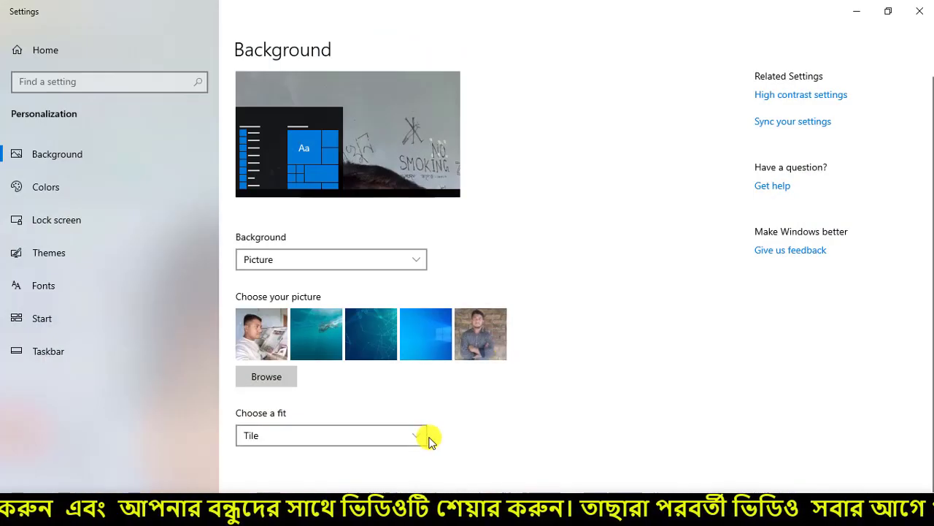
# Set the background picture's fit to Center and check it on the desktop
pyautogui.click(423, 437)
pyautogui.click(281, 457)
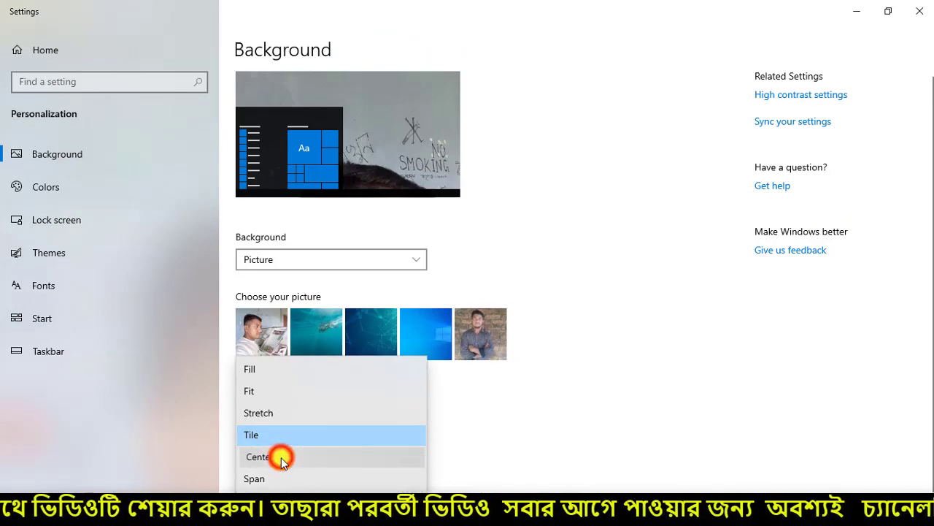
pyautogui.click(851, 12)
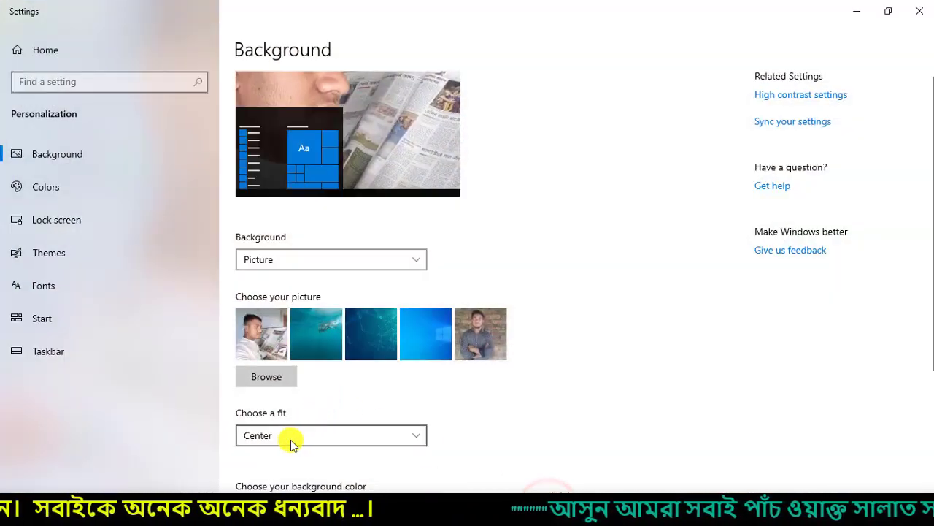
# Set the background picture's fit to Span, check it on the desktop and return to the settings
pyautogui.click(422, 435)
pyautogui.click(261, 455)
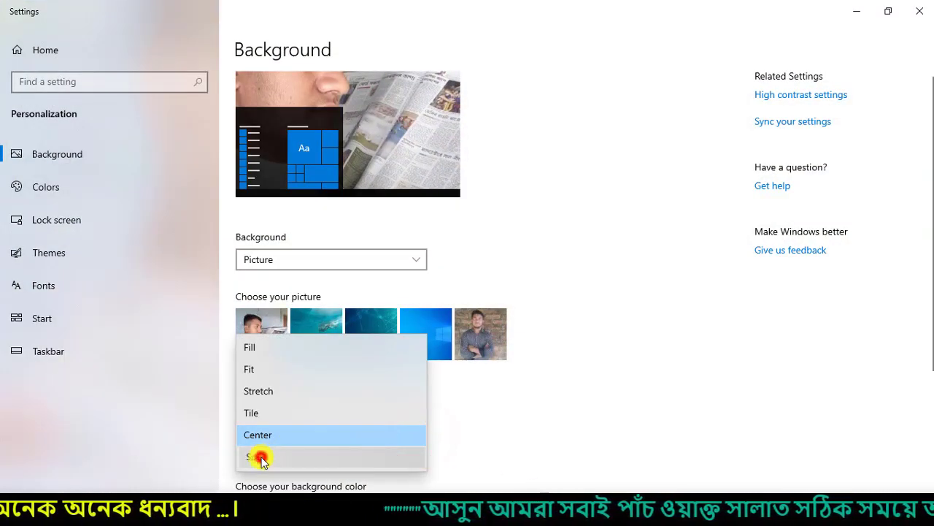
pyautogui.click(854, 10)
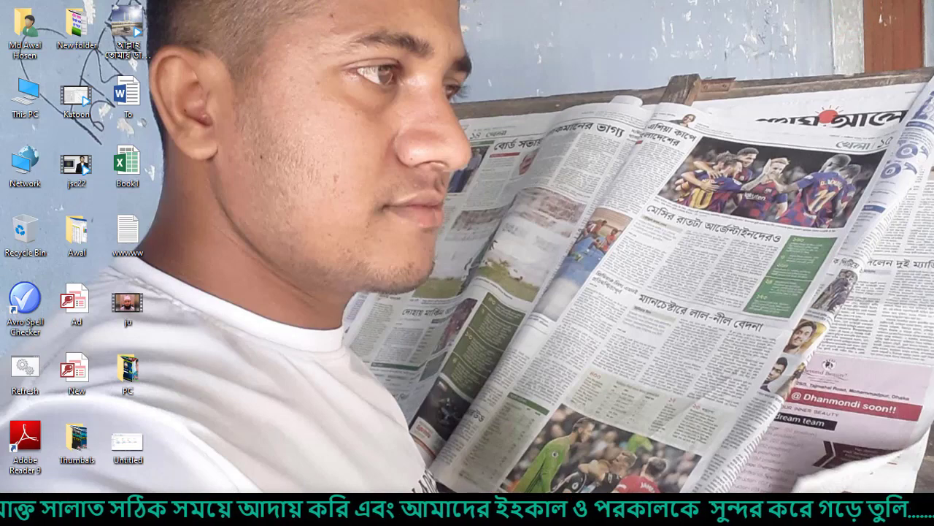
pyautogui.hotkey('alt', 'Tab')
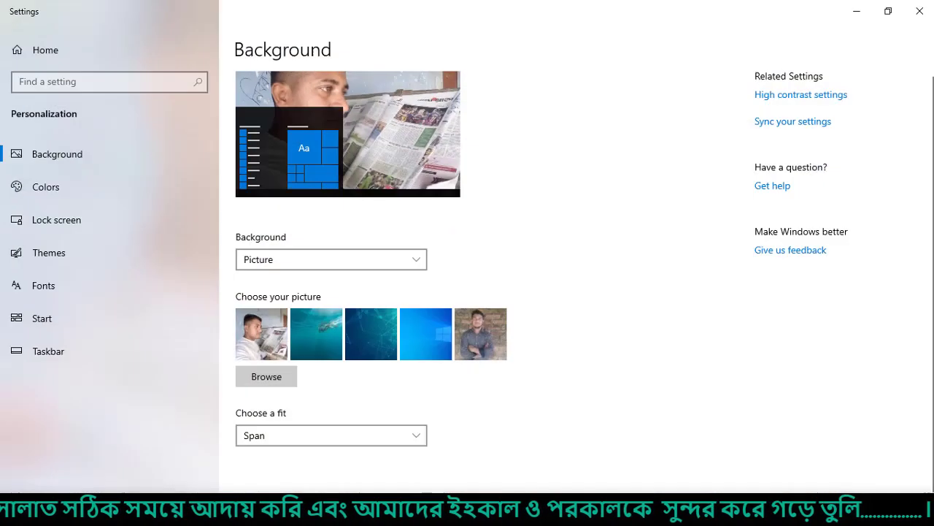
# Set the background picture's fit to Fill and check it on the desktop
pyautogui.click(409, 438)
pyautogui.click(247, 323)
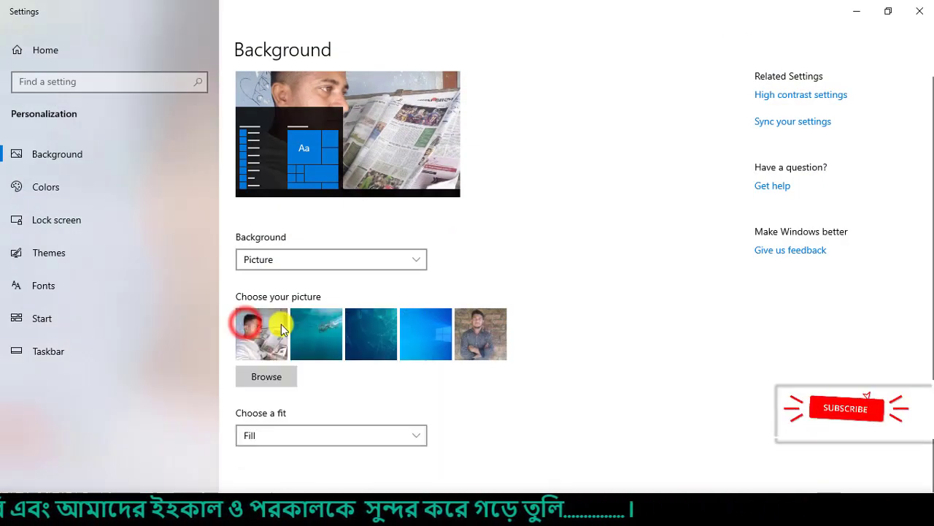
pyautogui.click(858, 11)
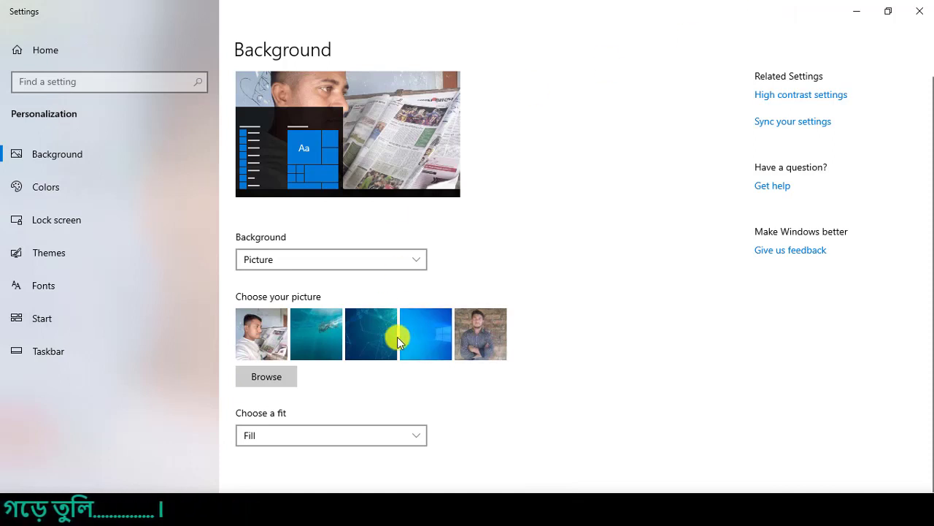
# Set the picture of the man at the brick wall as the background, check the desktop and return to the settings
pyautogui.click(487, 334)
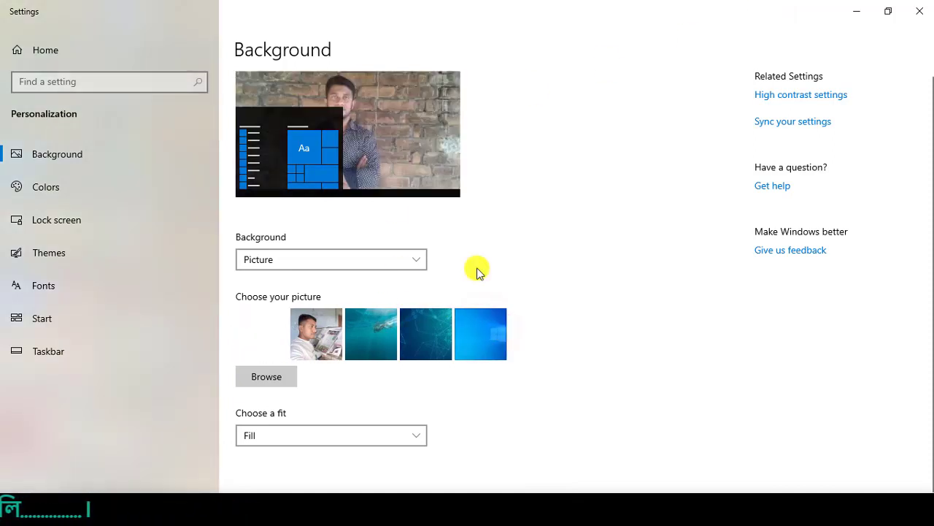
pyautogui.click(856, 9)
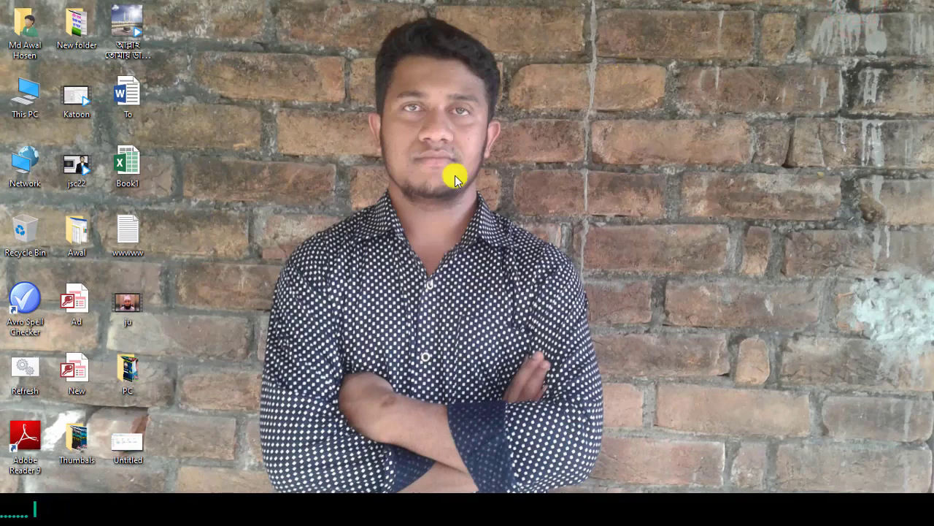
pyautogui.click(543, 515)
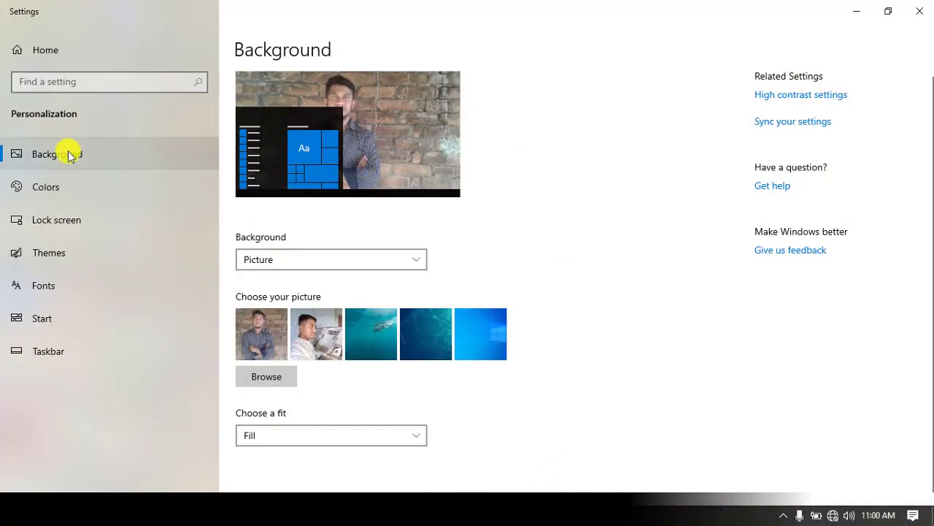
# Set the blue Windows logo picture as the background, check it on the desktop and return to the settings
pyautogui.scroll(-1, 471, 401)
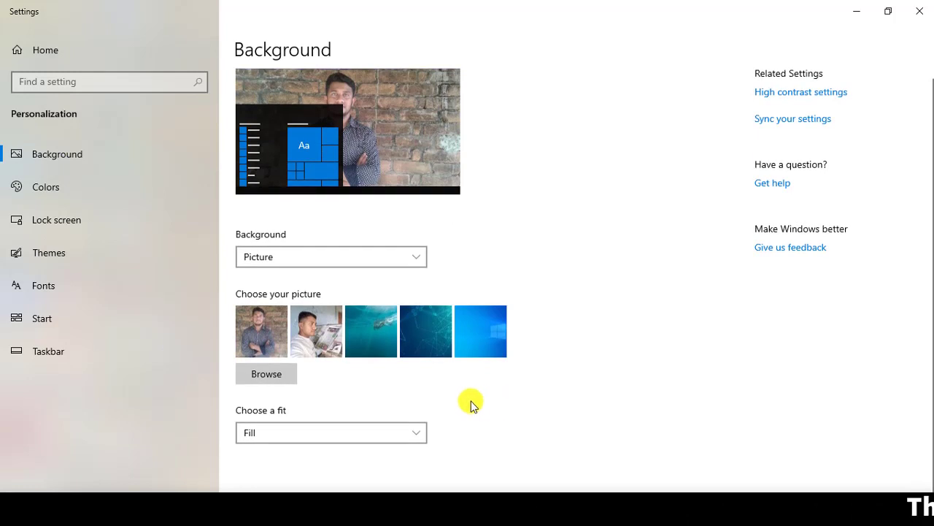
pyautogui.click(477, 342)
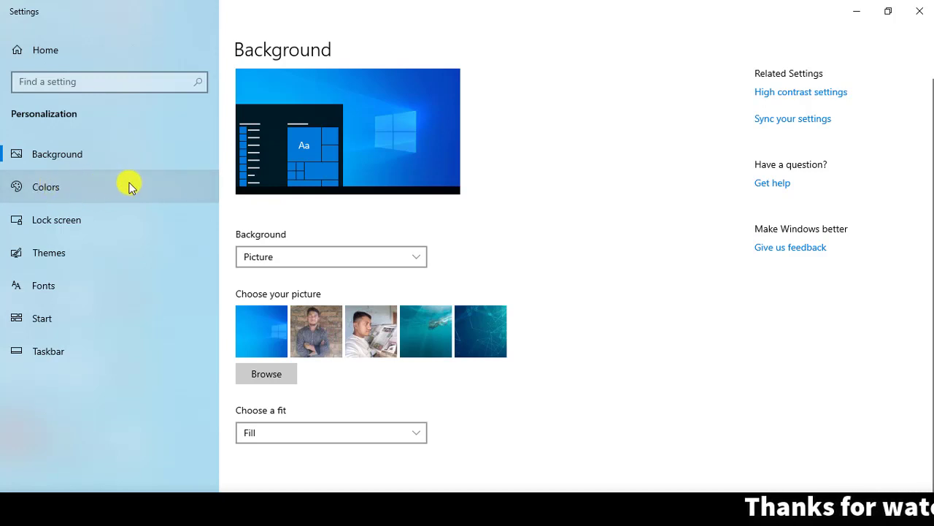
pyautogui.click(414, 259)
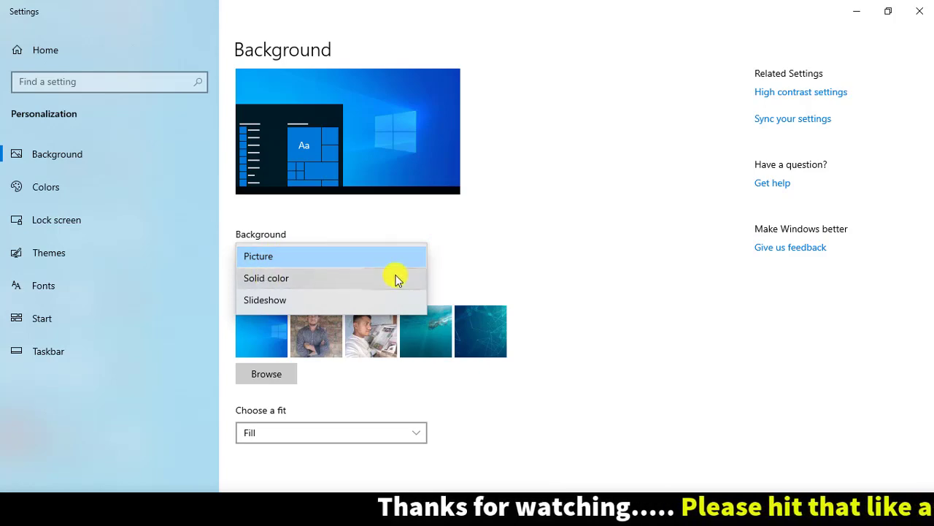
pyautogui.click(861, 10)
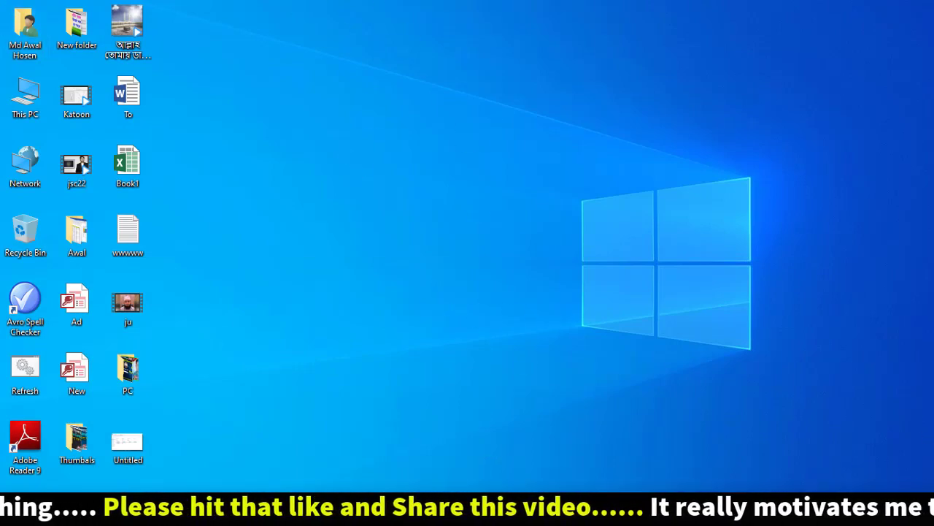
pyautogui.hotkey('alt', 'Tab')
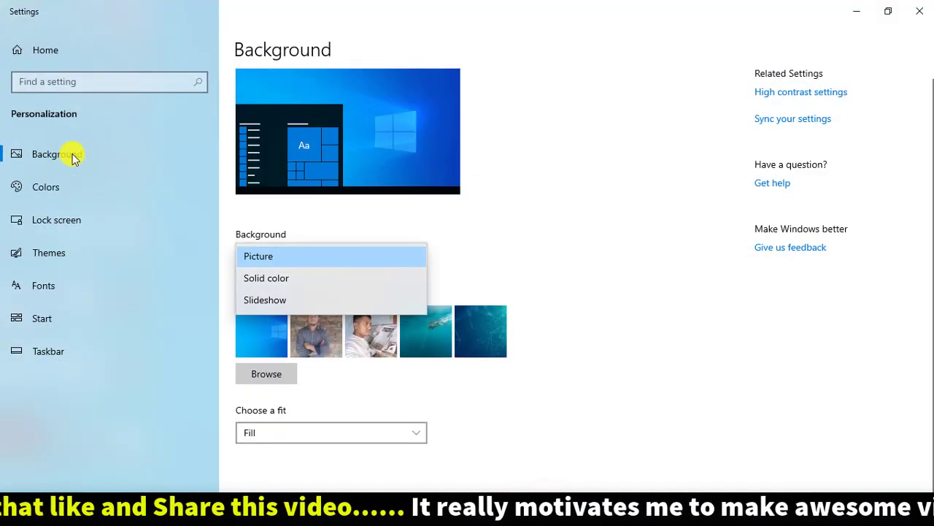
# Change the desktop background type from Picture to Solid color
pyautogui.click(71, 155)
pyautogui.click(421, 257)
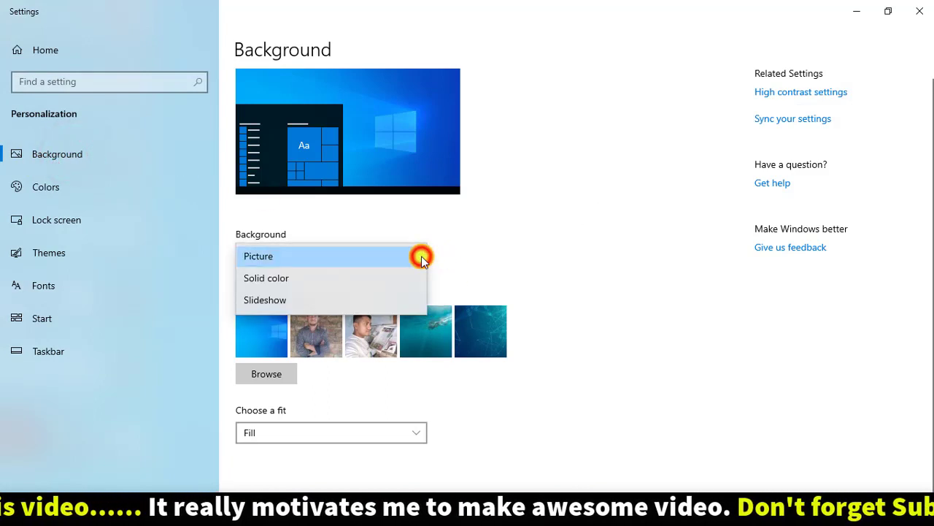
pyautogui.click(267, 278)
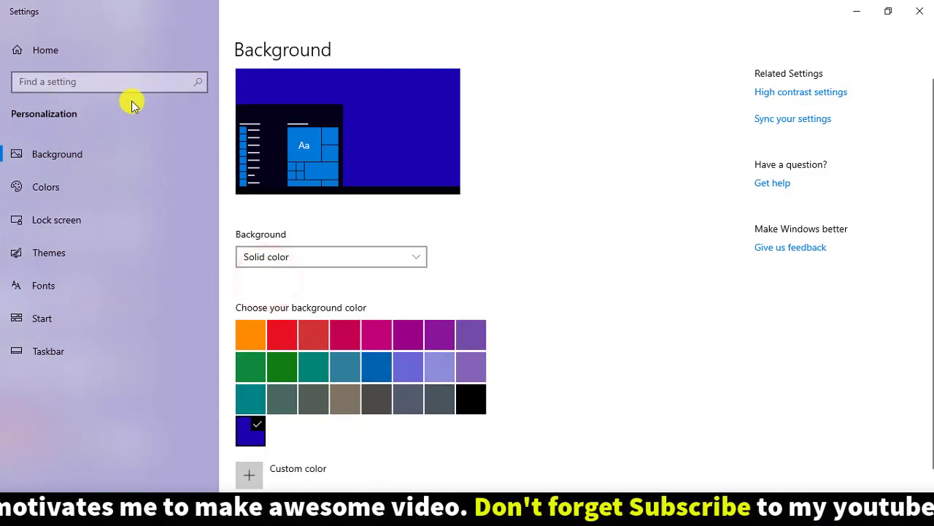
# Set the solid background color to teal, check it on the desktop and return to the settings
pyautogui.scroll(-1, 571, 331)
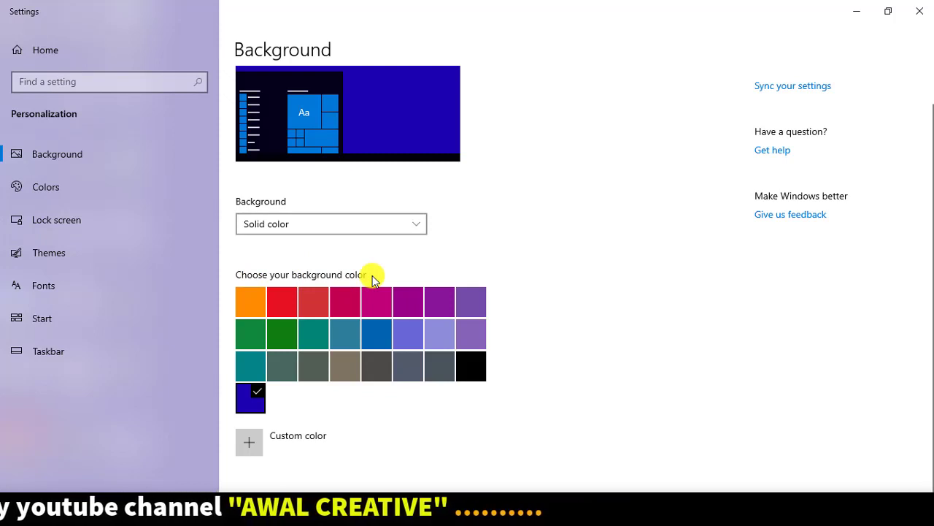
pyautogui.click(304, 327)
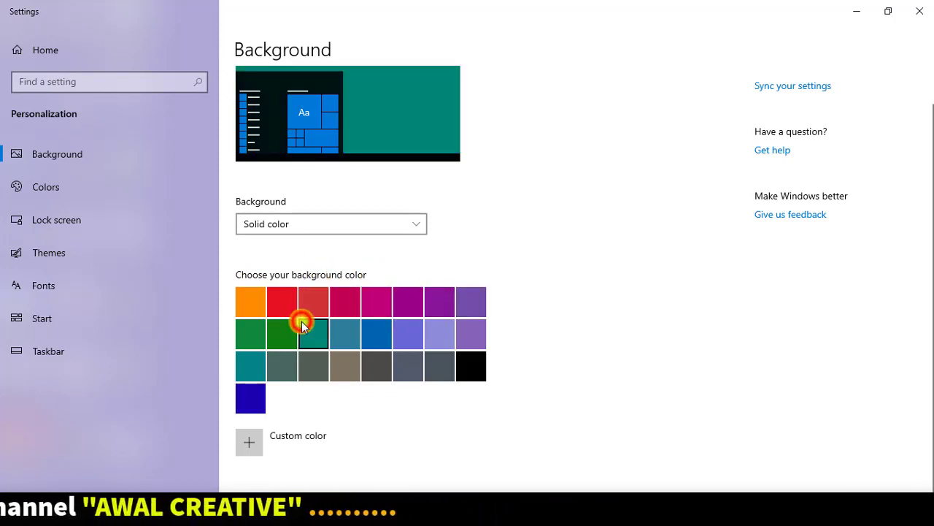
pyautogui.click(857, 10)
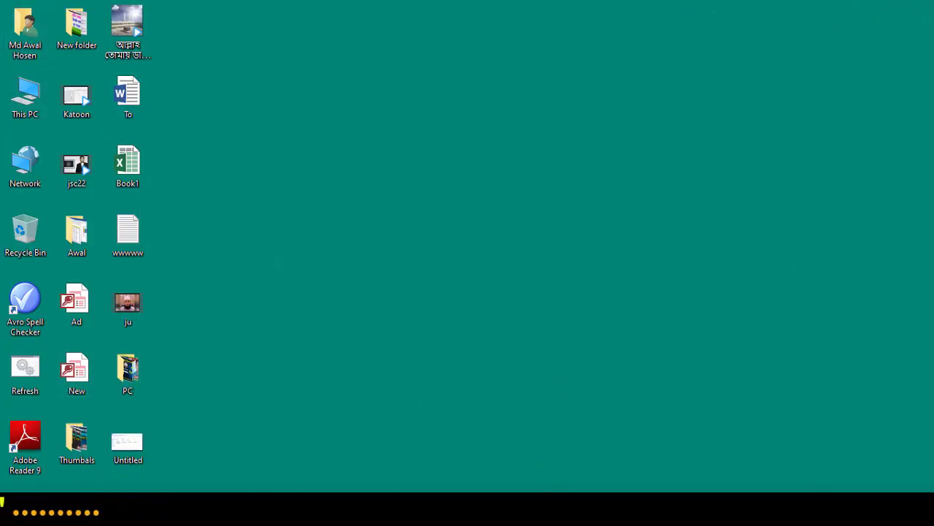
pyautogui.hotkey('alt', 'Tab')
# Try black and purple as the solid background color, and finish with dark blue
pyautogui.click(472, 366)
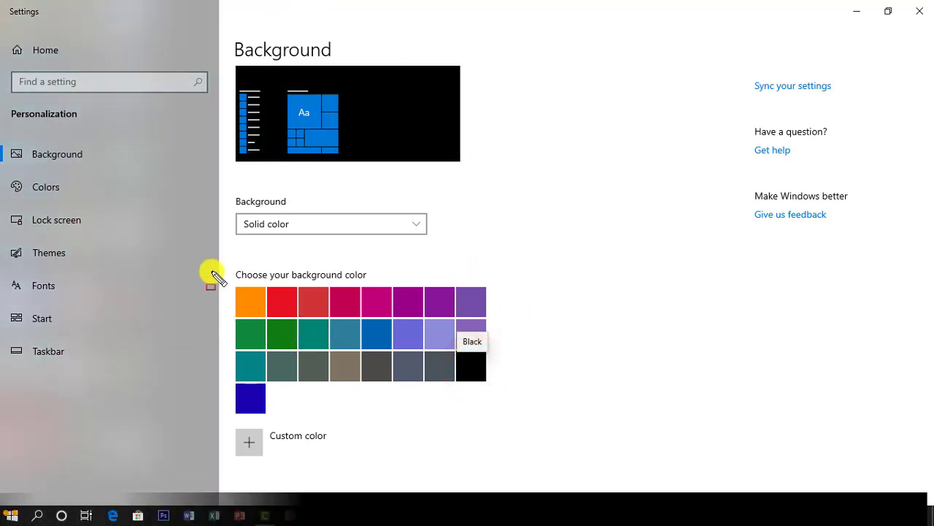
pyautogui.moveTo(235, 288)
pyautogui.mouseDown()
pyautogui.moveTo(440, 381)
pyautogui.moveTo(540, 403)
pyautogui.mouseUp()
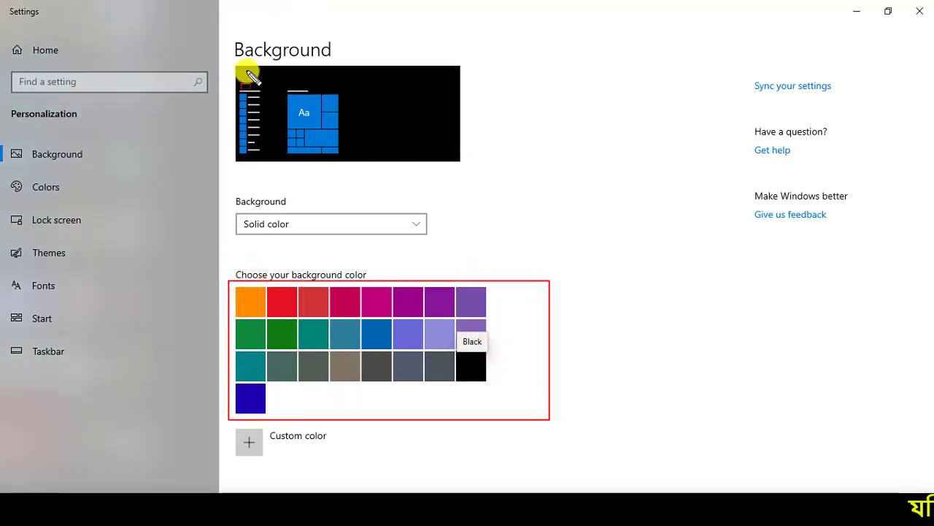
pyautogui.moveTo(230, 60); pyautogui.dragTo(469, 173)
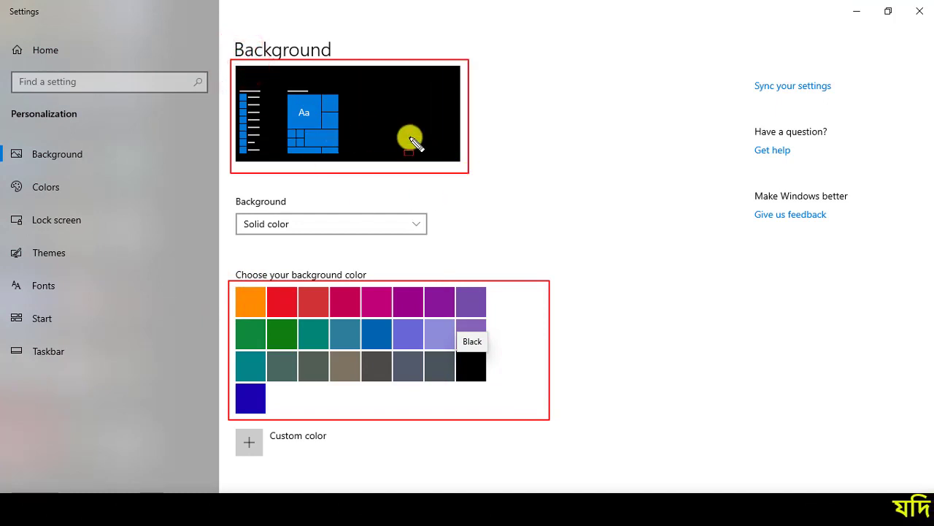
pyautogui.press('Escape')
pyautogui.click(470, 300)
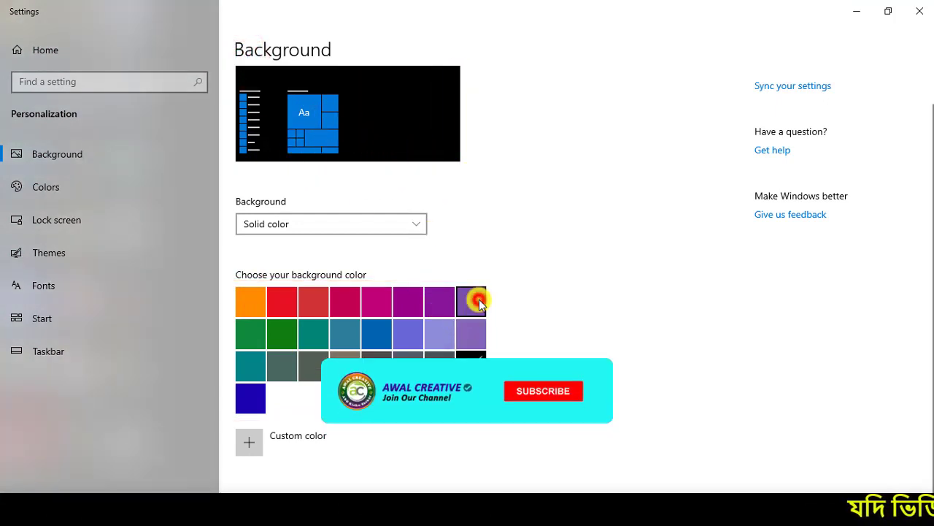
pyautogui.click(377, 330)
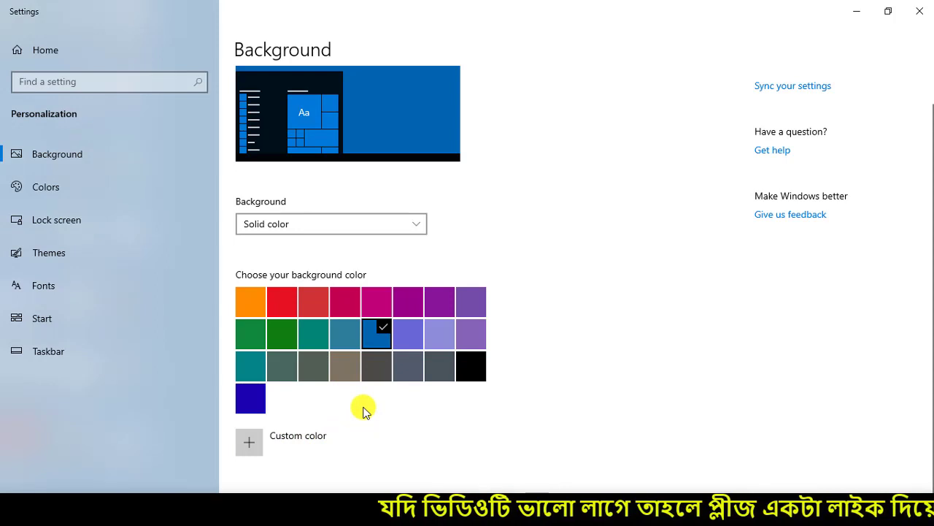
# Set a custom dark yellow as the solid background color, check it on the desktop and return to the settings
pyautogui.click(250, 444)
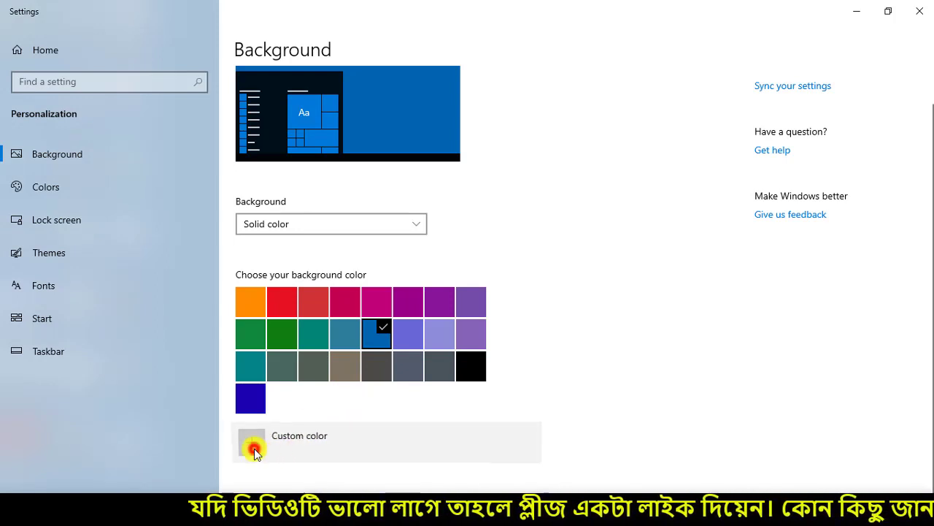
pyautogui.click(530, 102)
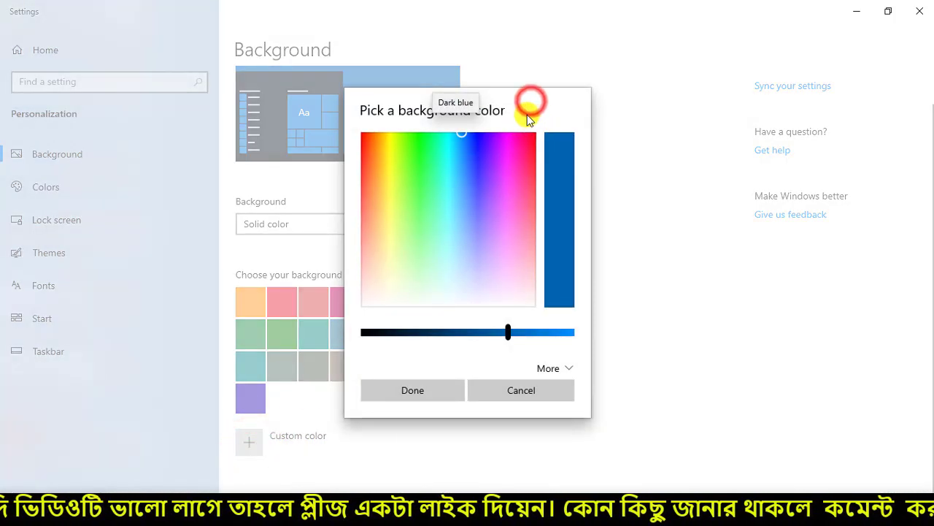
pyautogui.click(486, 257)
pyautogui.click(503, 205)
pyautogui.click(484, 175)
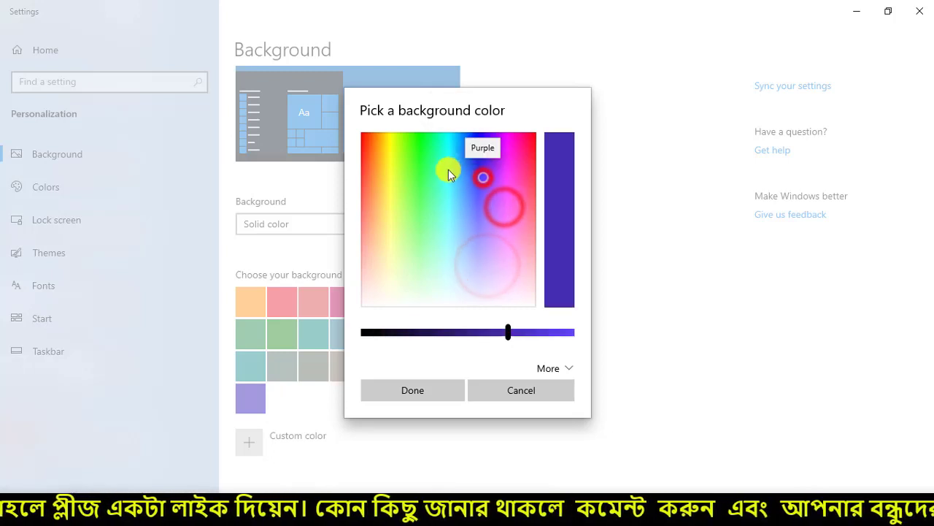
pyautogui.click(448, 172)
pyautogui.click(417, 164)
pyautogui.click(394, 160)
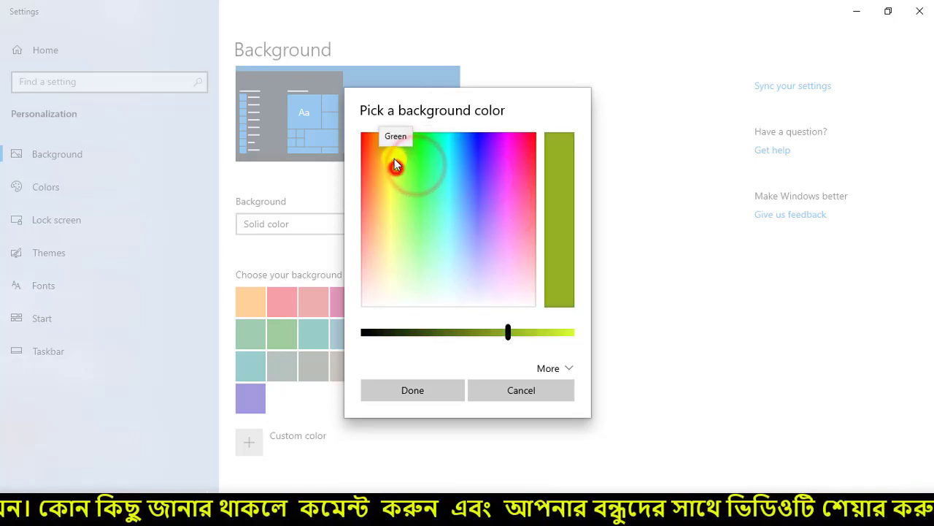
pyautogui.click(390, 140)
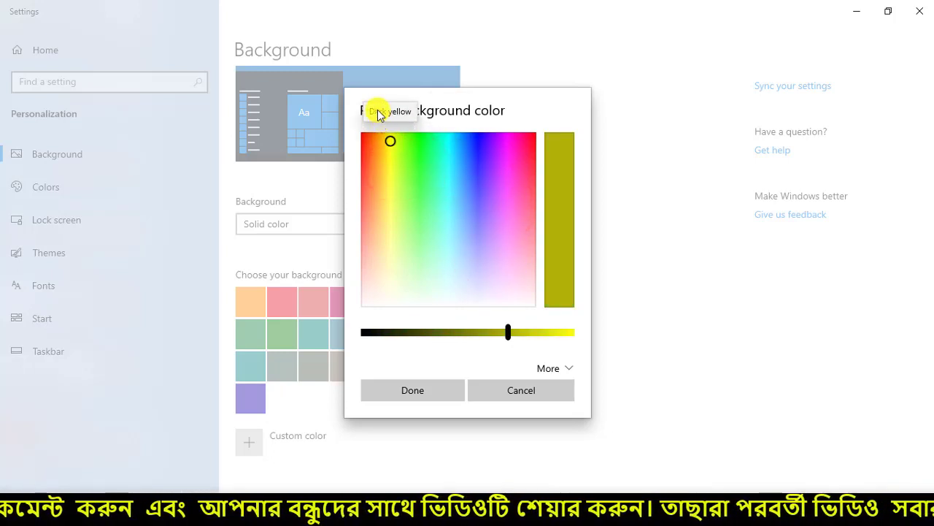
pyautogui.click(428, 390)
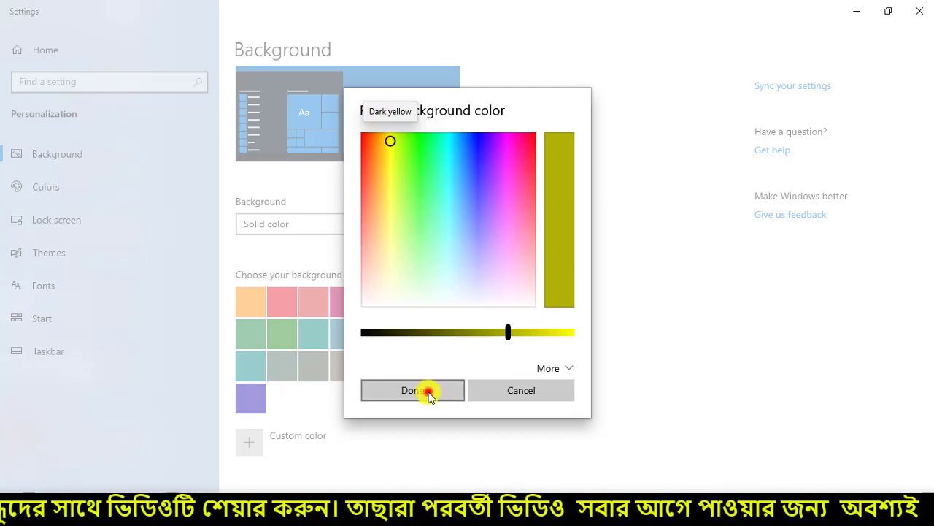
pyautogui.click(853, 11)
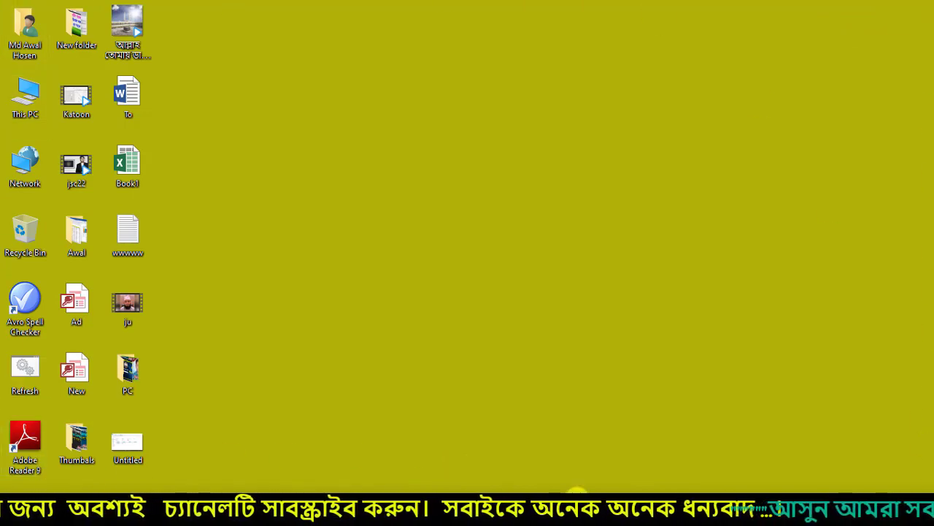
pyautogui.hotkey('alt', 'Tab')
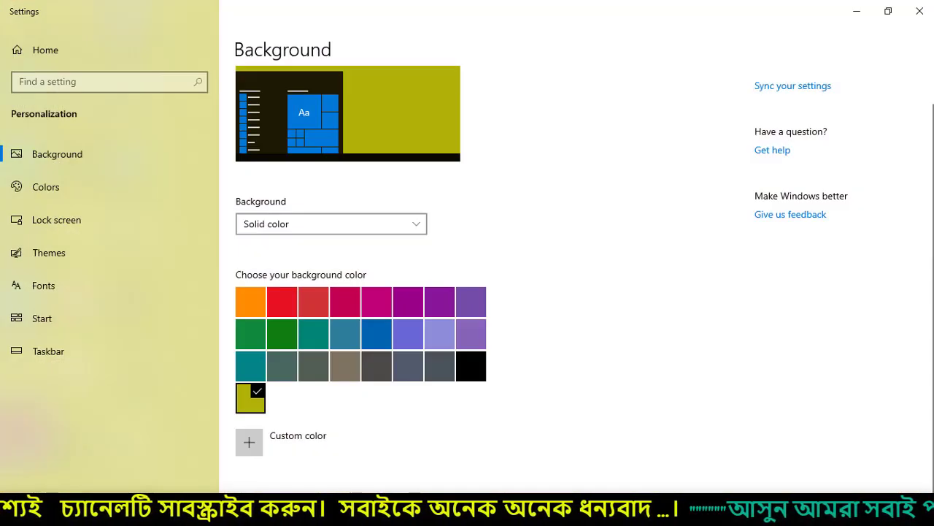
# Change the background type to Slideshow, check it on the desktop and return to the settings
pyautogui.click(422, 225)
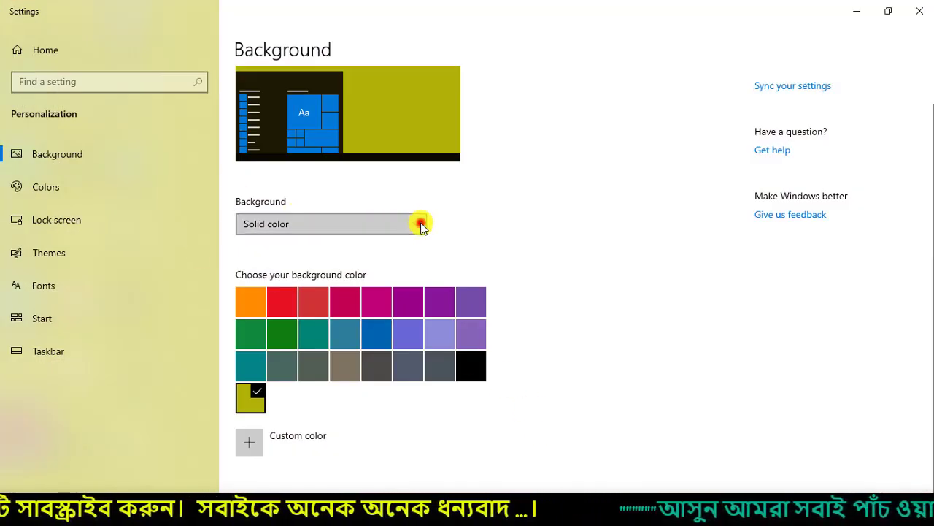
pyautogui.click(509, 210)
pyautogui.click(417, 224)
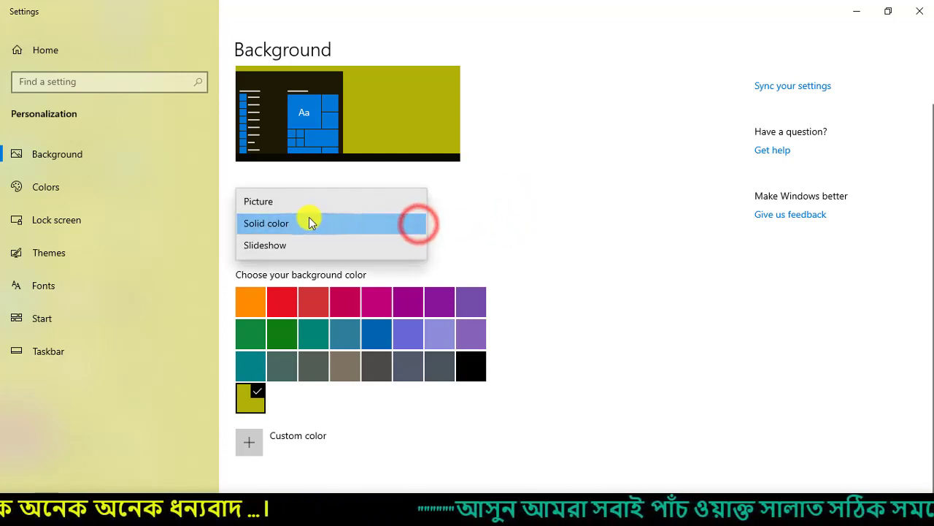
pyautogui.click(286, 248)
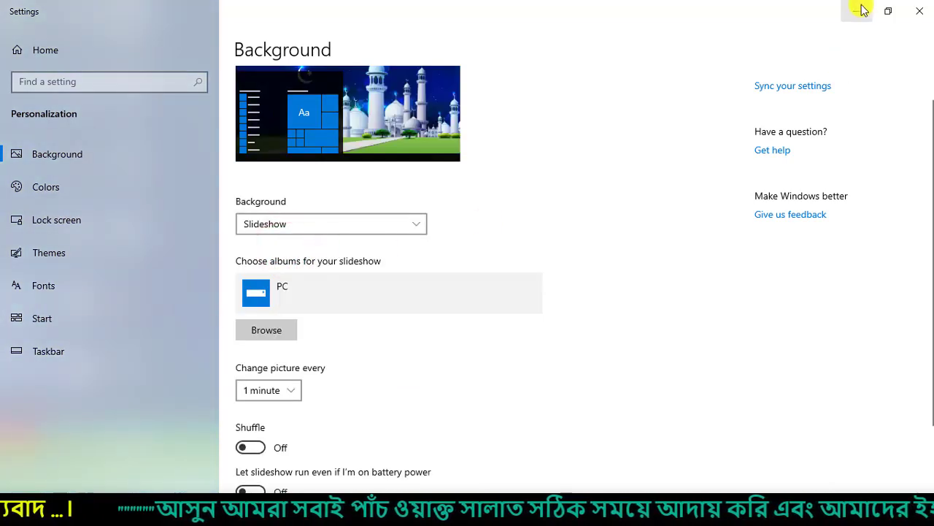
pyautogui.click(857, 11)
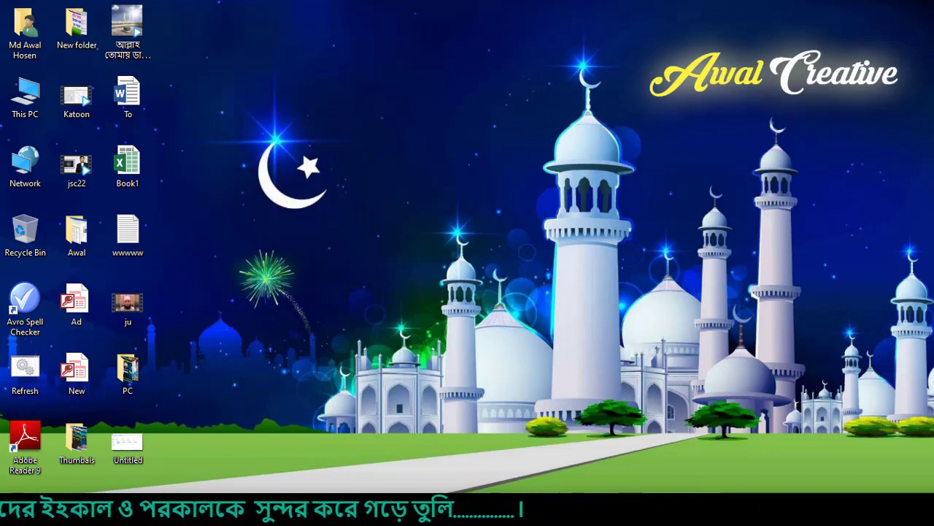
pyautogui.hotkey('alt', 'Tab')
# Choose the PC folder on the Desktop as the slideshow album
pyautogui.scroll(-1, 337, 226)
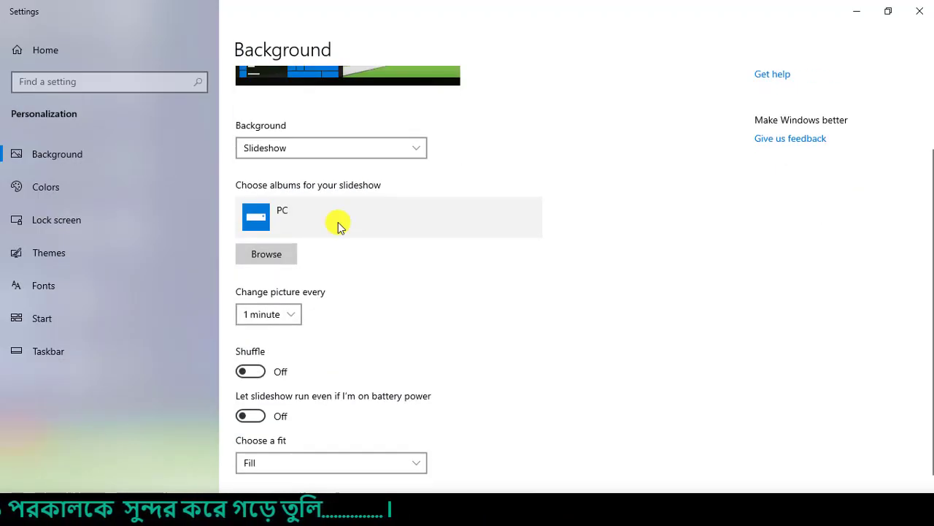
pyautogui.click(266, 254)
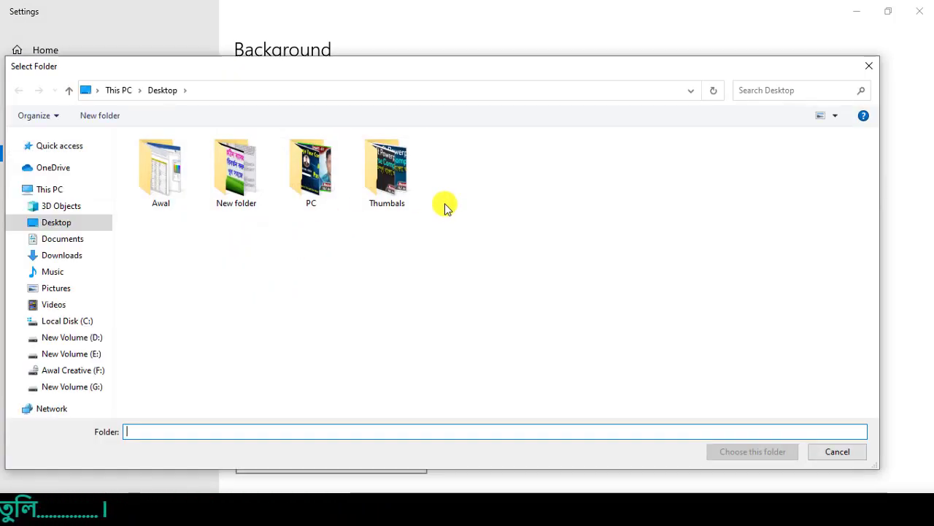
pyautogui.click(313, 175)
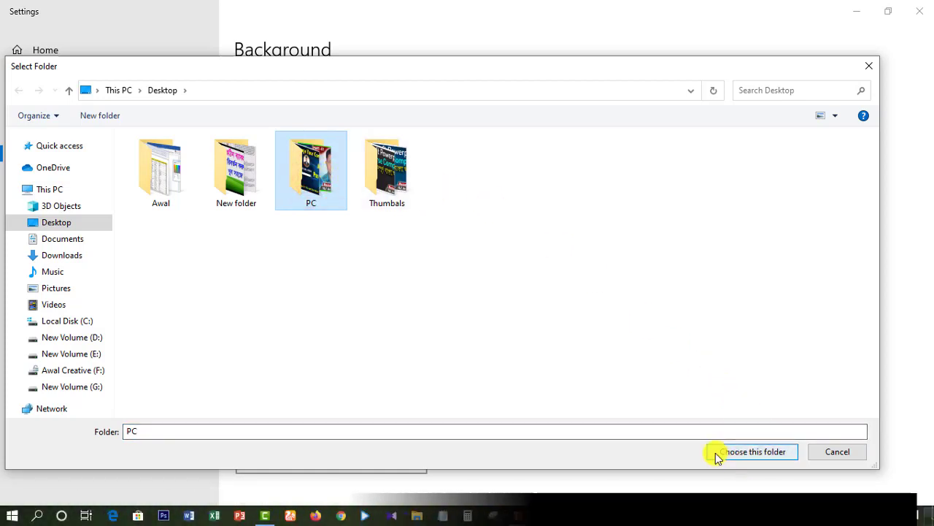
pyautogui.click(757, 454)
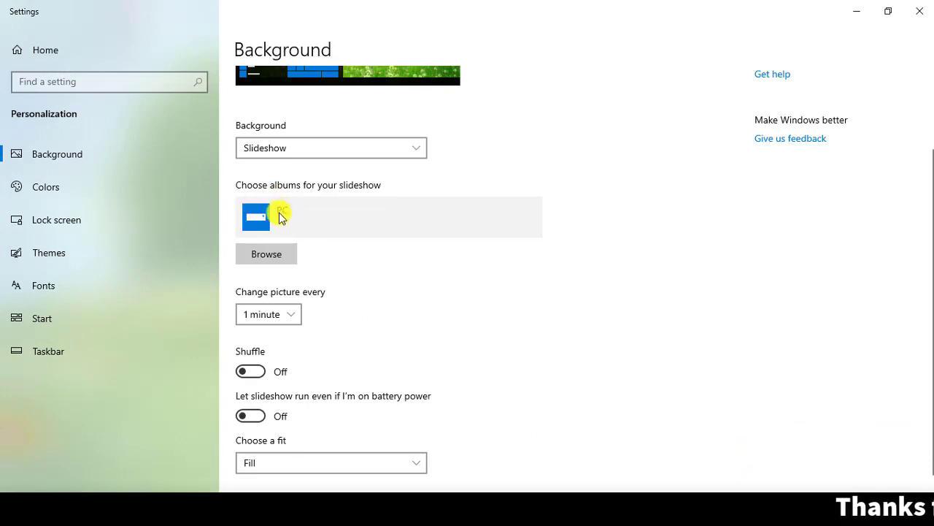
# Look through the intervals for changing the slideshow picture and keep 1 minute
pyautogui.scroll(-1, 349, 235)
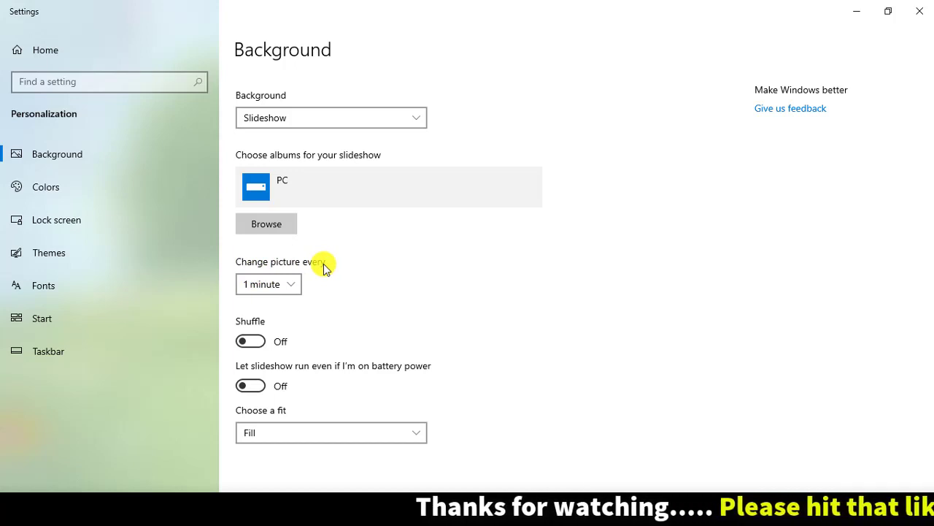
pyautogui.click(293, 287)
pyautogui.click(280, 284)
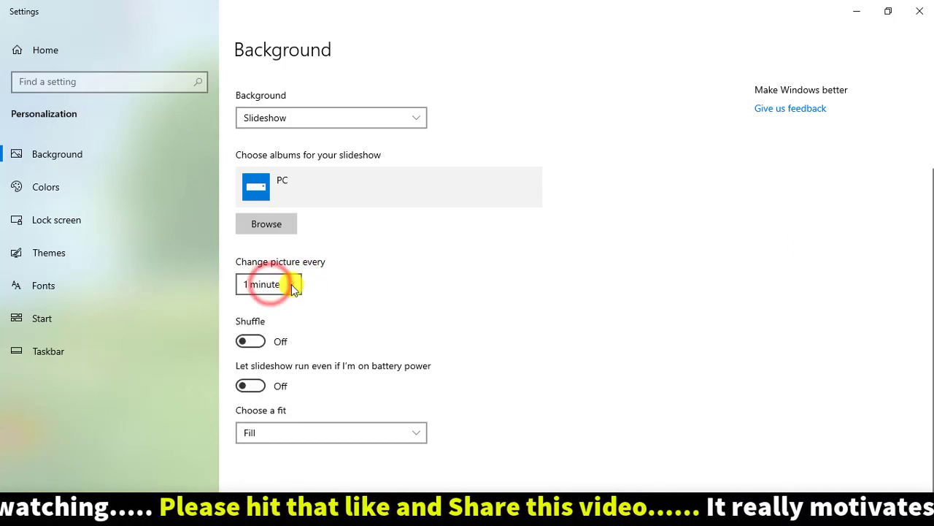
pyautogui.click(285, 284)
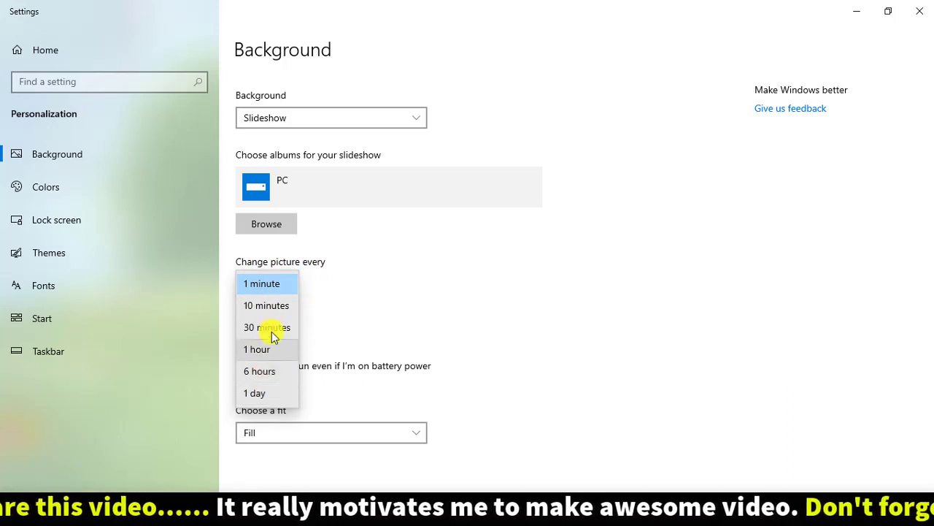
pyautogui.click(267, 284)
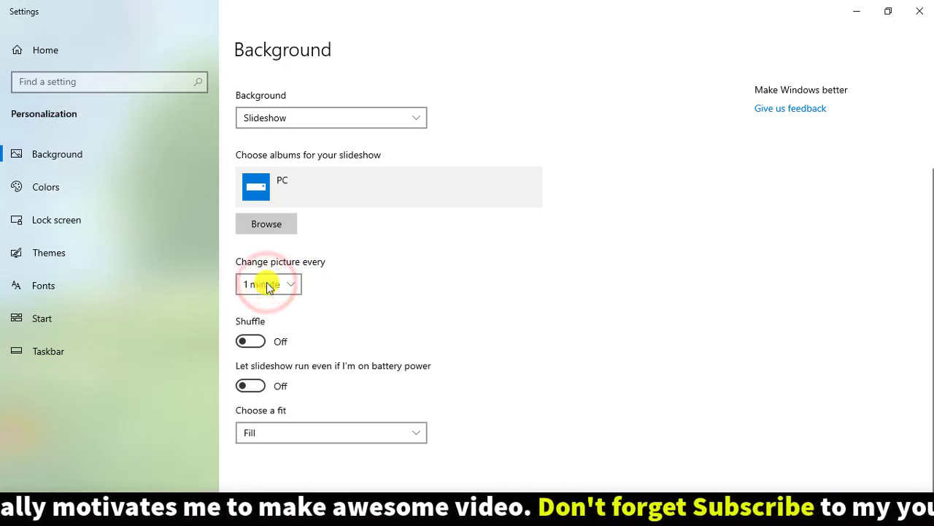
pyautogui.click(295, 291)
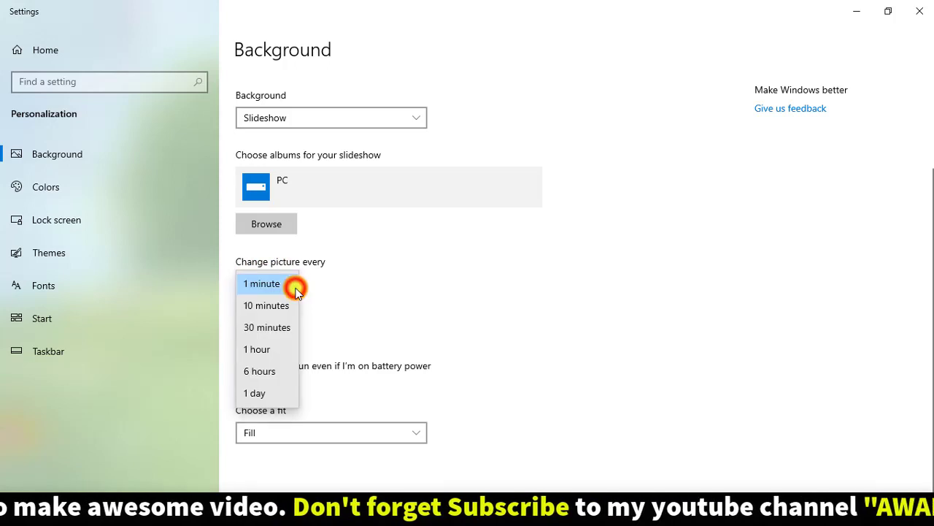
pyautogui.click(351, 315)
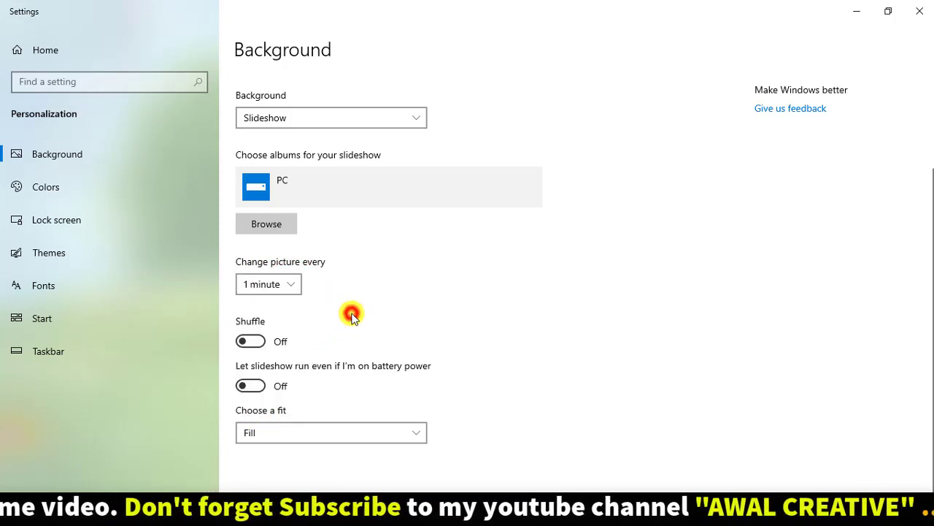
# Turn Shuffle on and back off, and try the option that lets the slideshow run on battery power
pyautogui.click(258, 345)
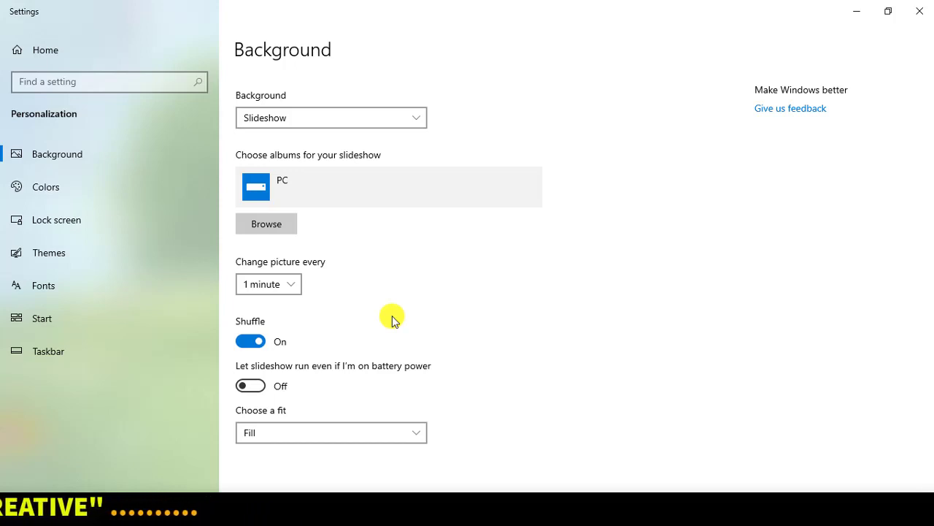
pyautogui.click(234, 346)
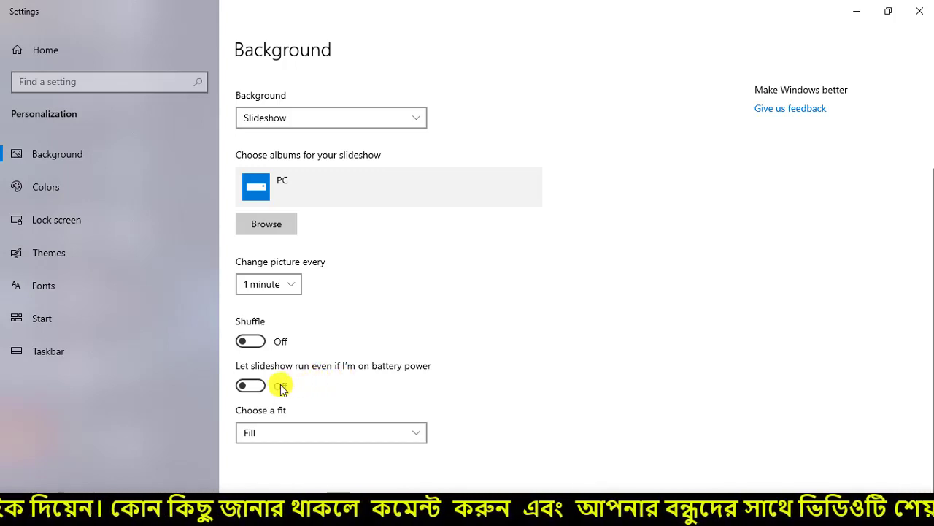
pyautogui.click(252, 384)
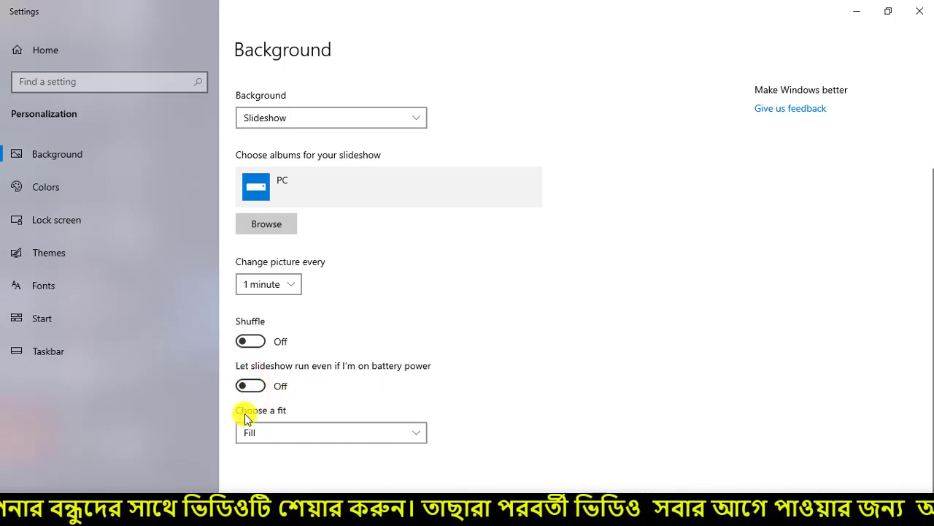
# Look through the slideshow's fit options and the available background types without changing them
pyautogui.click(412, 433)
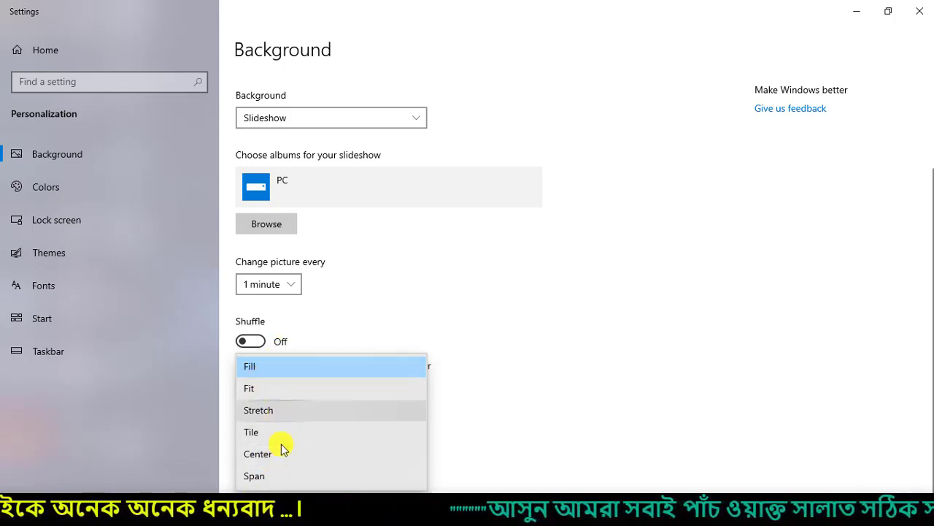
pyautogui.click(453, 291)
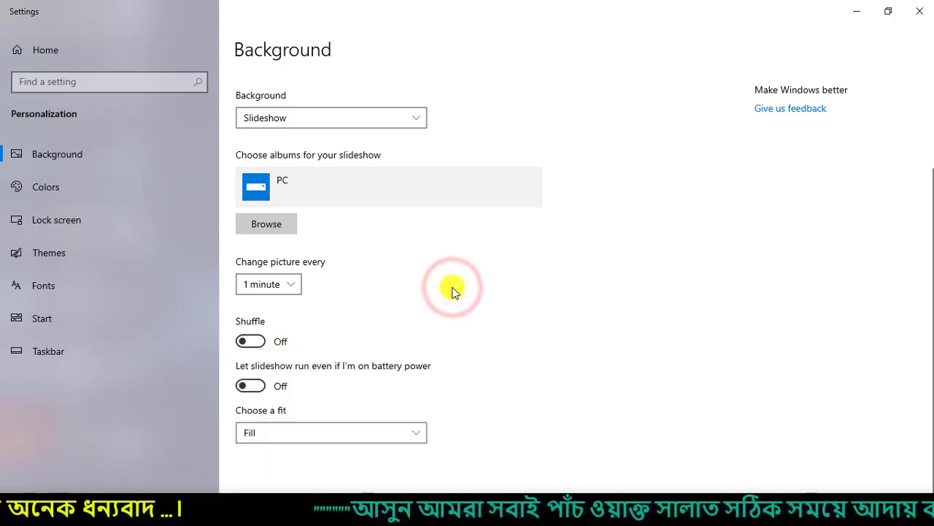
pyautogui.scroll(2, 449, 287)
pyautogui.click(55, 162)
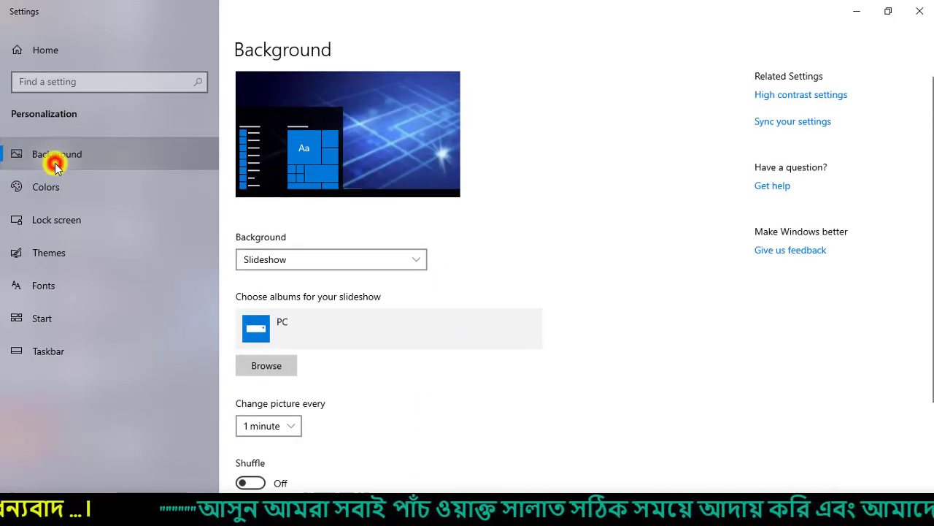
pyautogui.click(416, 256)
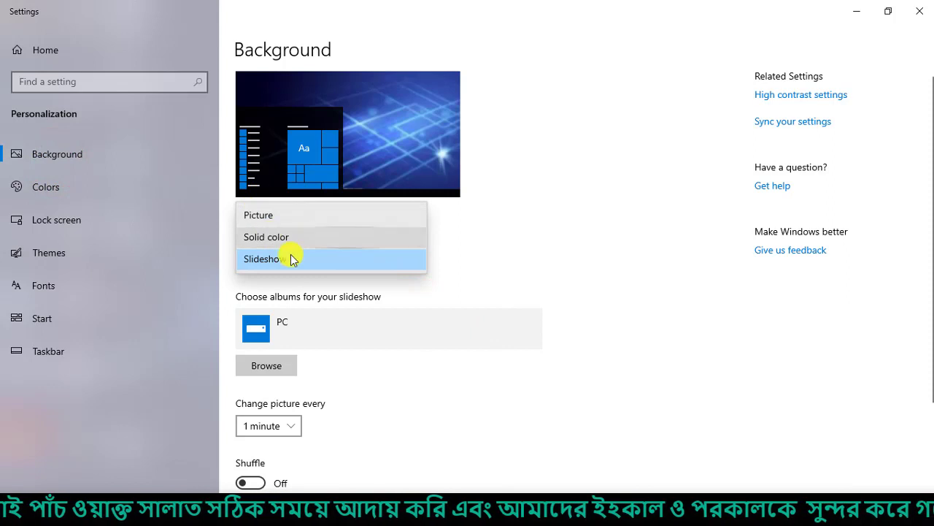
pyautogui.click(494, 341)
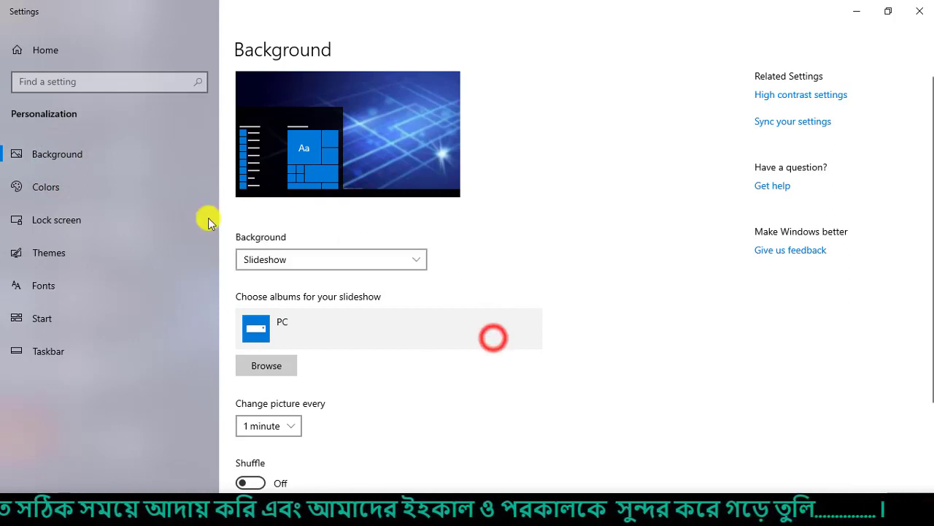
# Open the Colors settings and examine the accent colors and the choices for the overall color mode
pyautogui.click(53, 185)
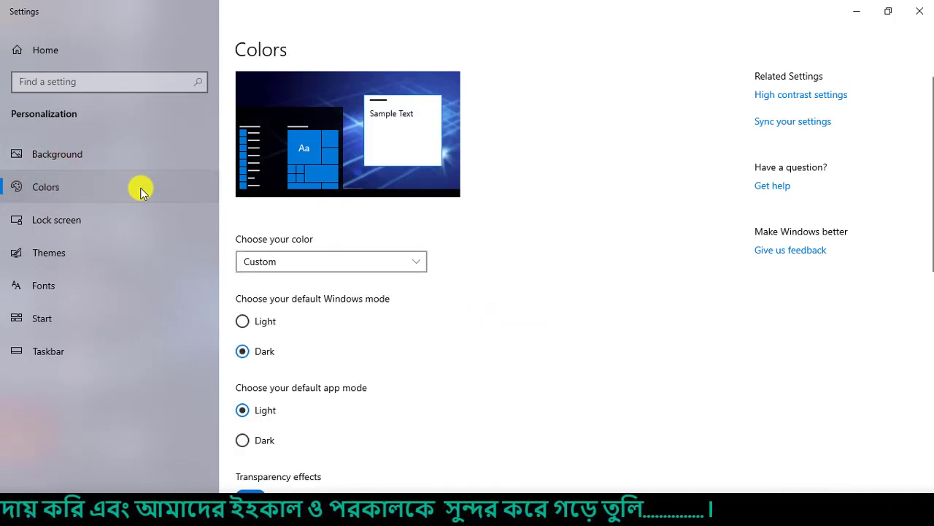
pyautogui.click(121, 185)
pyautogui.scroll(-3, 527, 278)
pyautogui.scroll(-5, 527, 278)
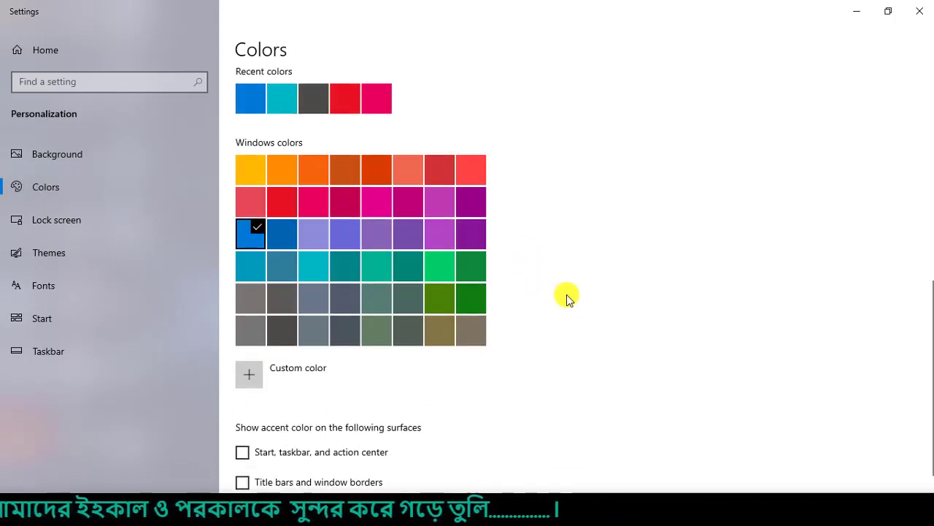
pyautogui.scroll(6, 562, 295)
pyautogui.scroll(2, 558, 232)
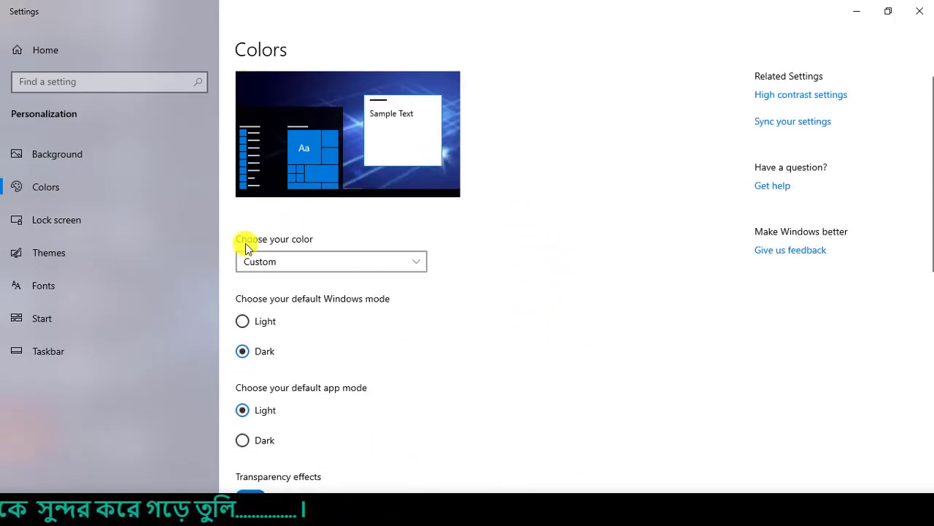
pyautogui.click(420, 261)
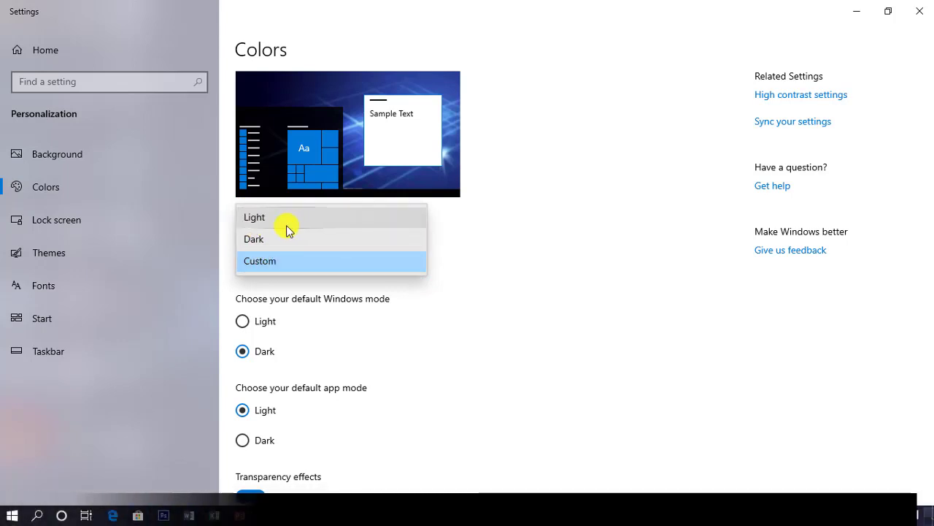
pyautogui.click(576, 226)
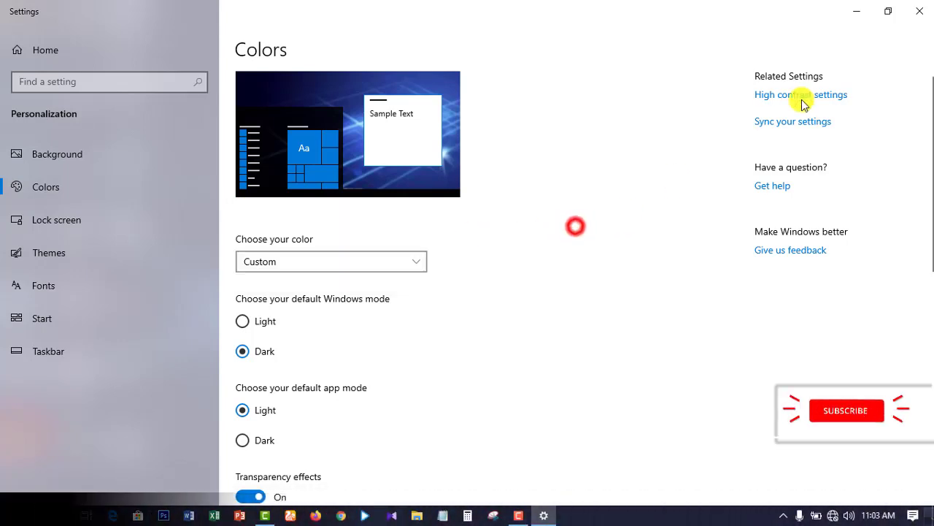
# Show the desktop and examine the appearance of its context menu with the Light default app mode
pyautogui.click(860, 12)
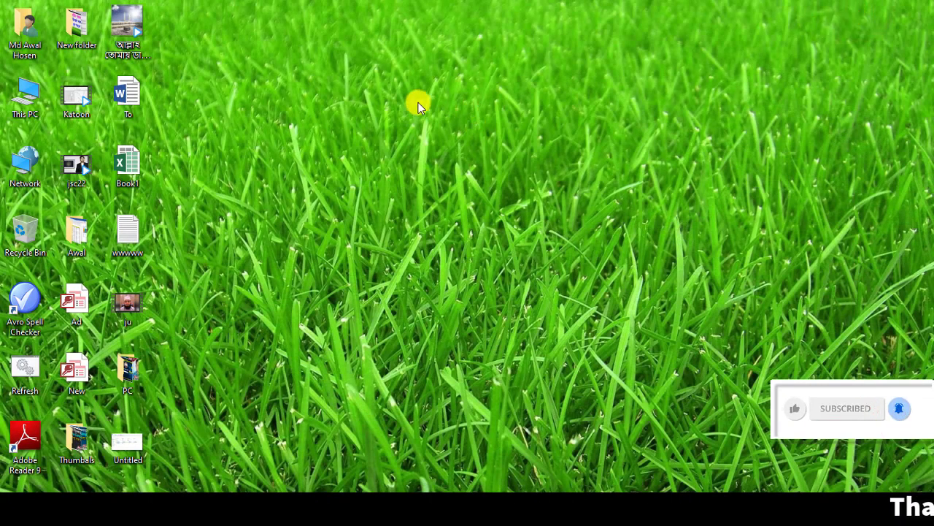
pyautogui.rightClick(418, 107)
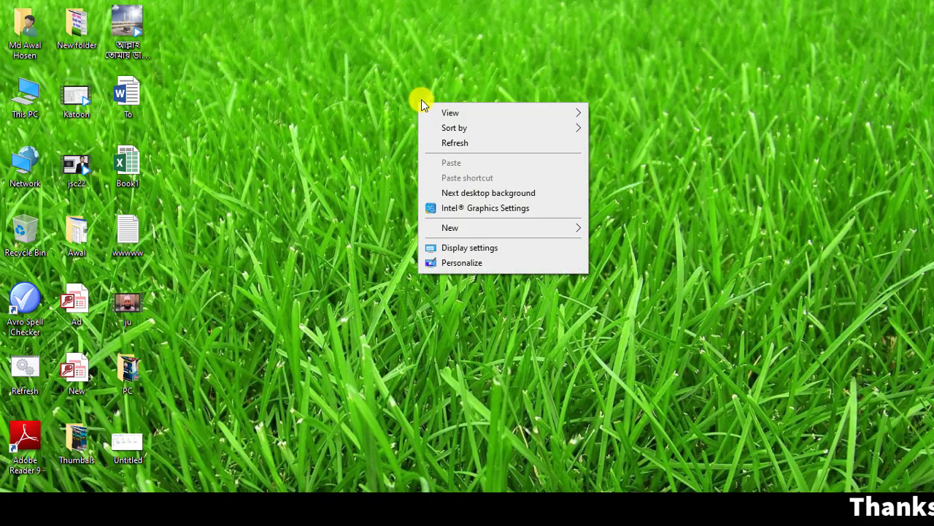
pyautogui.moveTo(400, 94)
pyautogui.mouseDown()
pyautogui.moveTo(547, 183)
pyautogui.moveTo(607, 256)
pyautogui.moveTo(612, 295)
pyautogui.mouseUp()
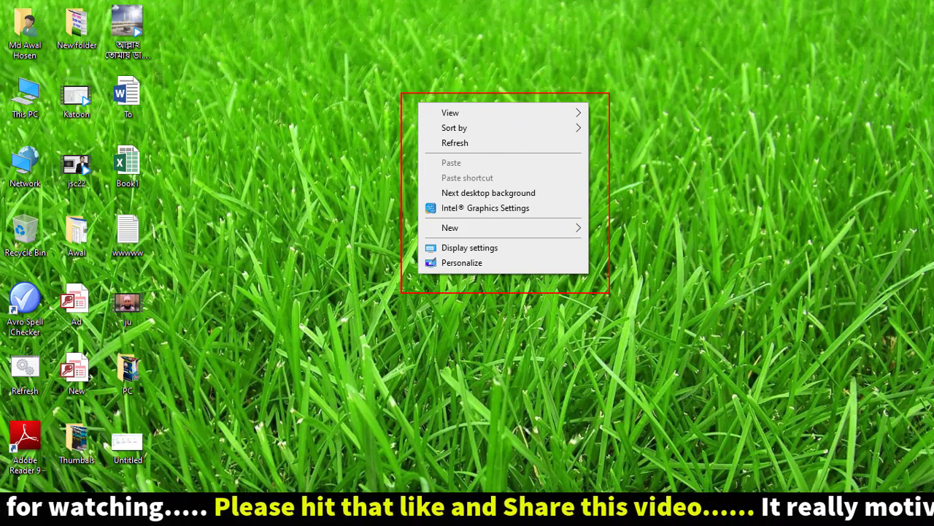
pyautogui.click(576, 355)
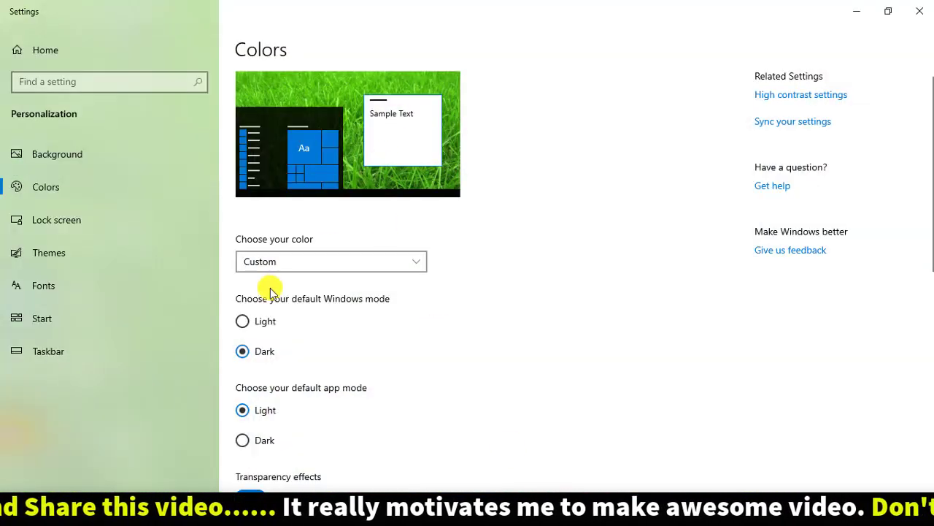
# Set the default Windows mode to Light in the Colors settings and show the desktop to check the taskbar
pyautogui.scroll(-3, 281, 313)
pyautogui.scroll(3, 343, 155)
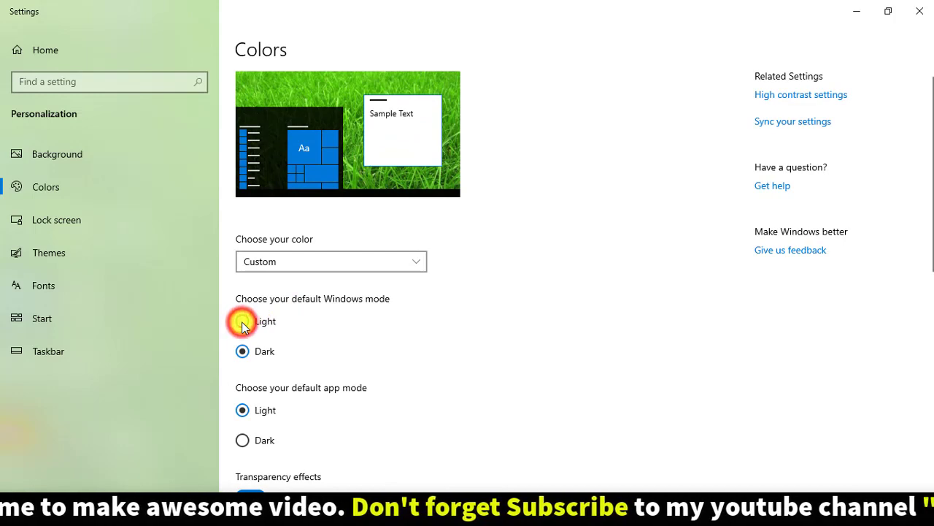
pyautogui.click(243, 321)
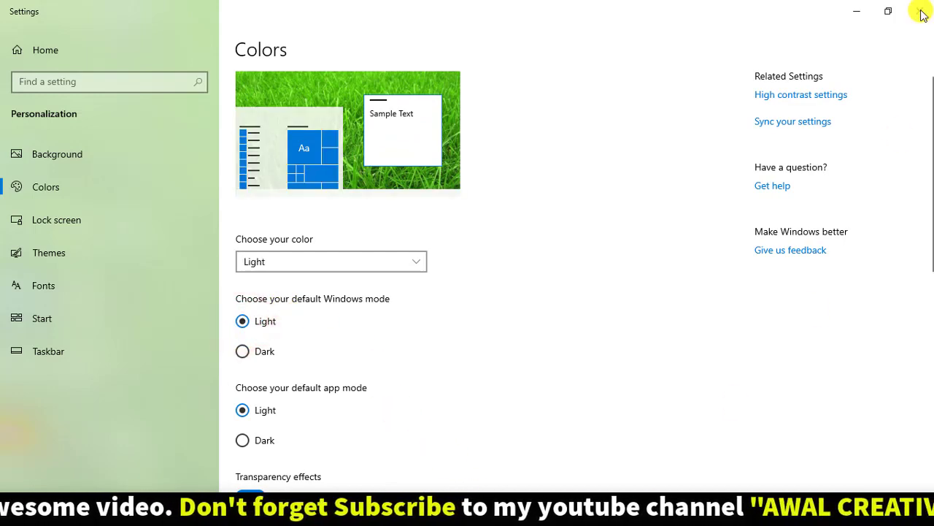
pyautogui.click(857, 10)
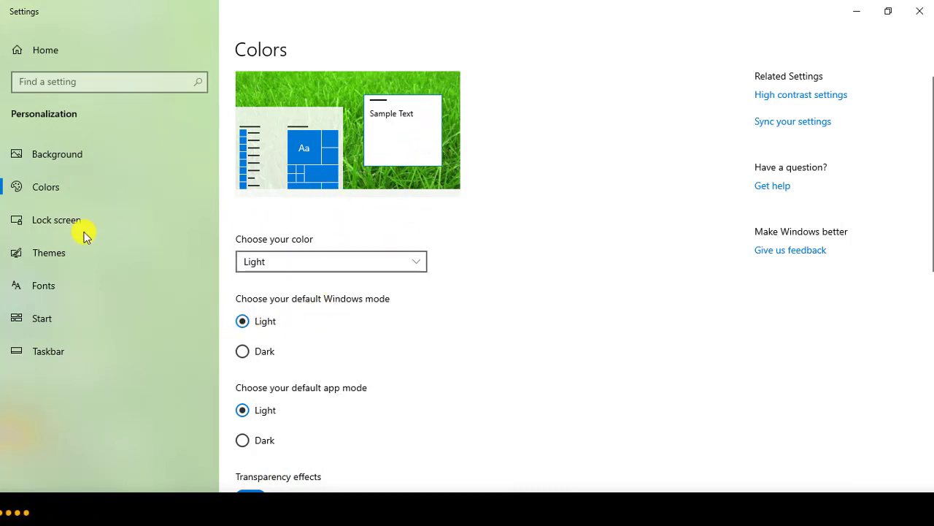
# Change the desktop background type to Picture, use the blue Windows logo picture, and show the desktop
pyautogui.click(56, 150)
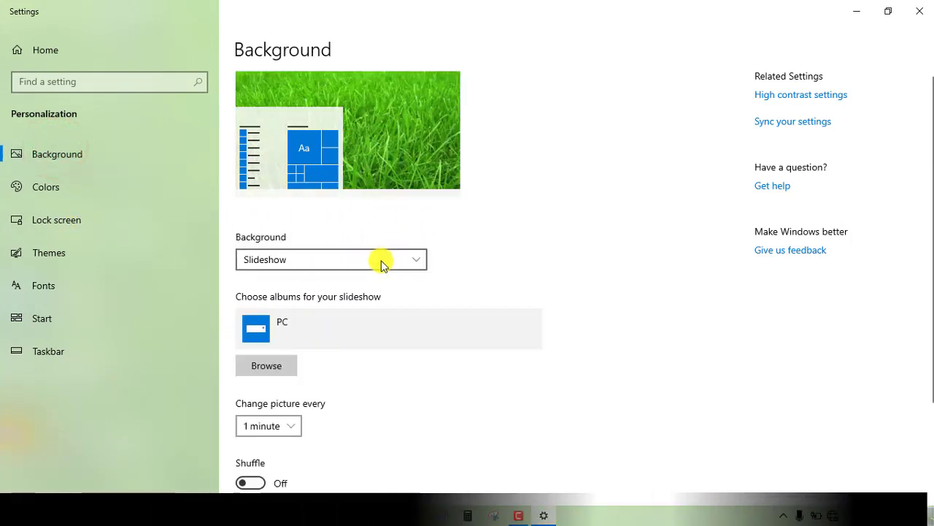
pyautogui.click(411, 260)
pyautogui.click(259, 212)
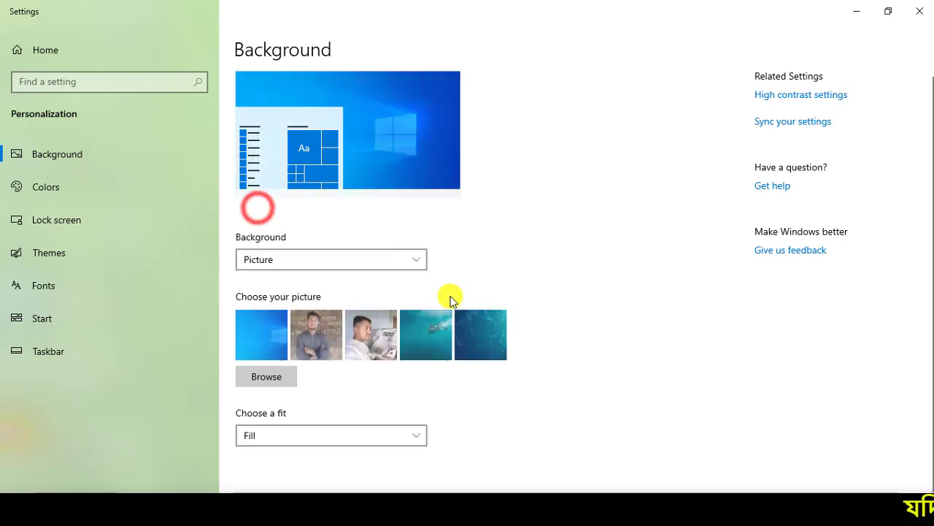
pyautogui.click(261, 336)
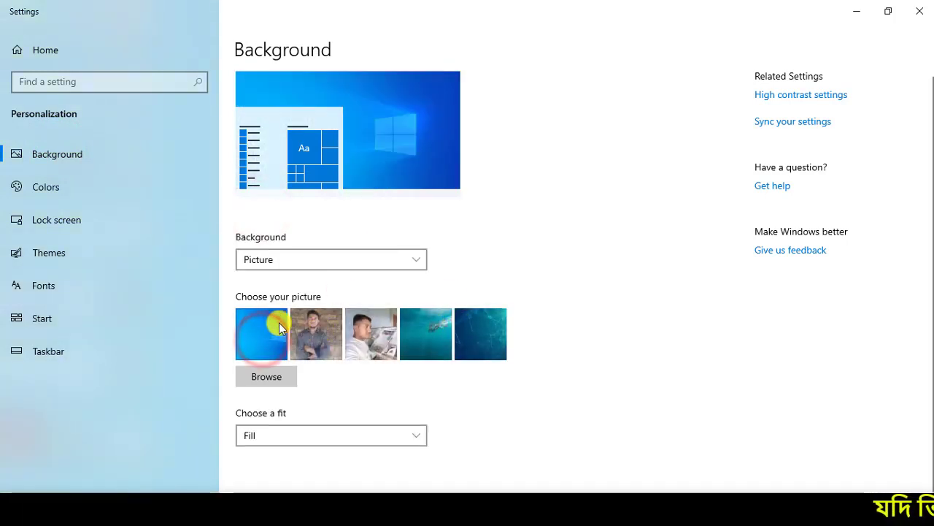
pyautogui.click(858, 12)
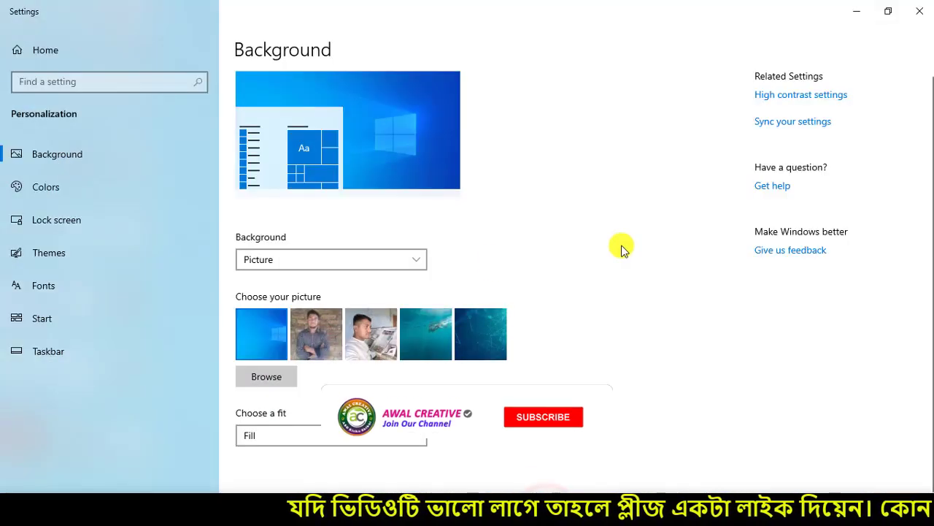
# Set the overall color mode to Dark in the Colors settings and examine the taskbar on the desktop
pyautogui.click(51, 152)
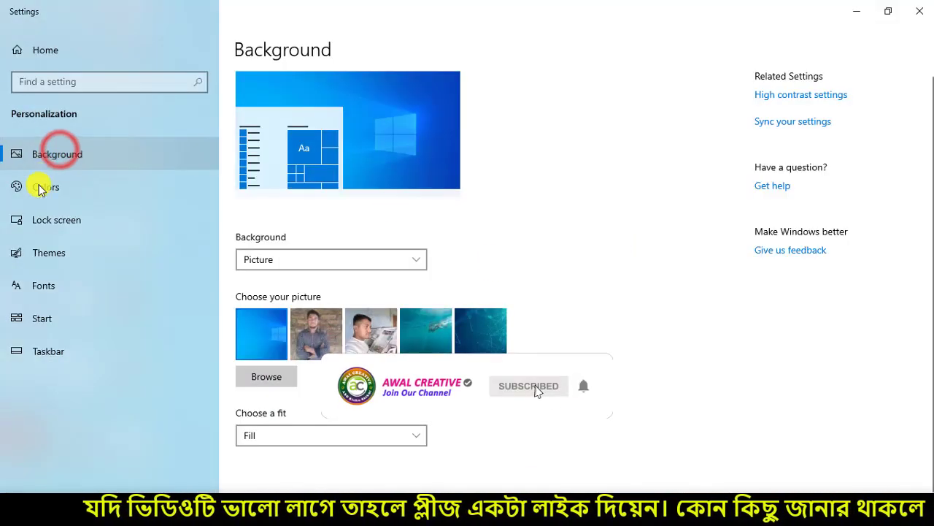
pyautogui.click(40, 187)
pyautogui.scroll(-1, 265, 259)
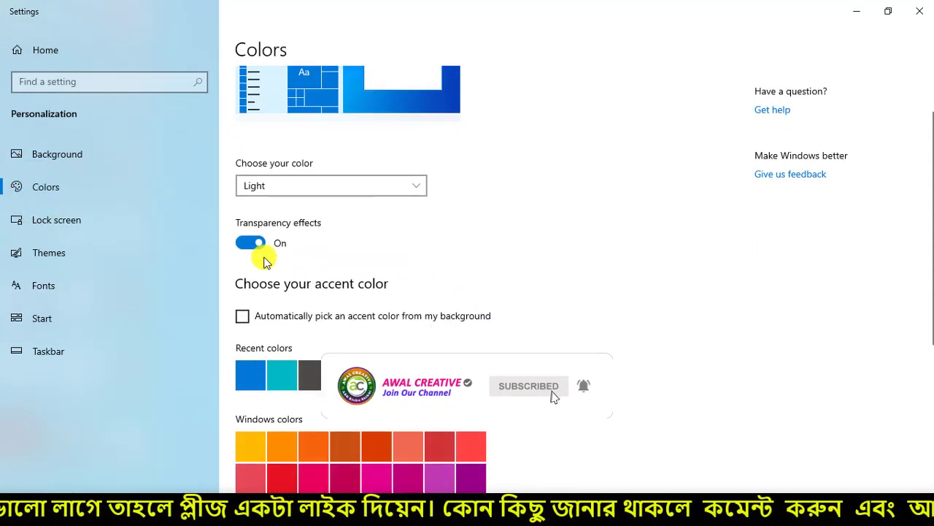
pyautogui.scroll(1, 255, 276)
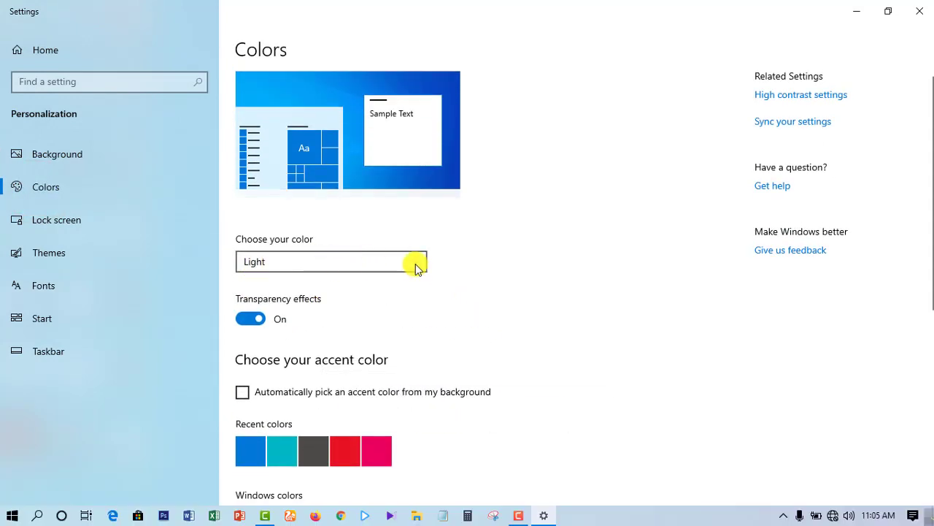
pyautogui.click(415, 263)
pyautogui.click(252, 283)
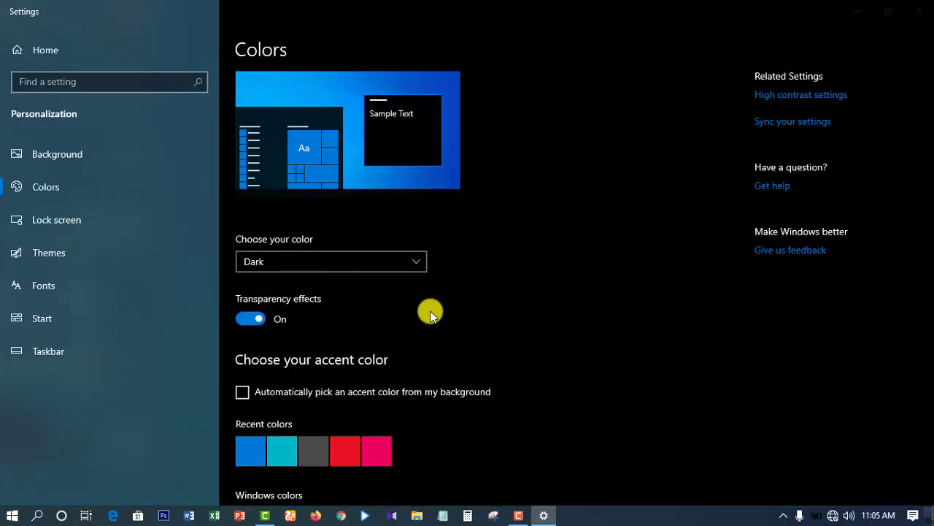
pyautogui.click(860, 11)
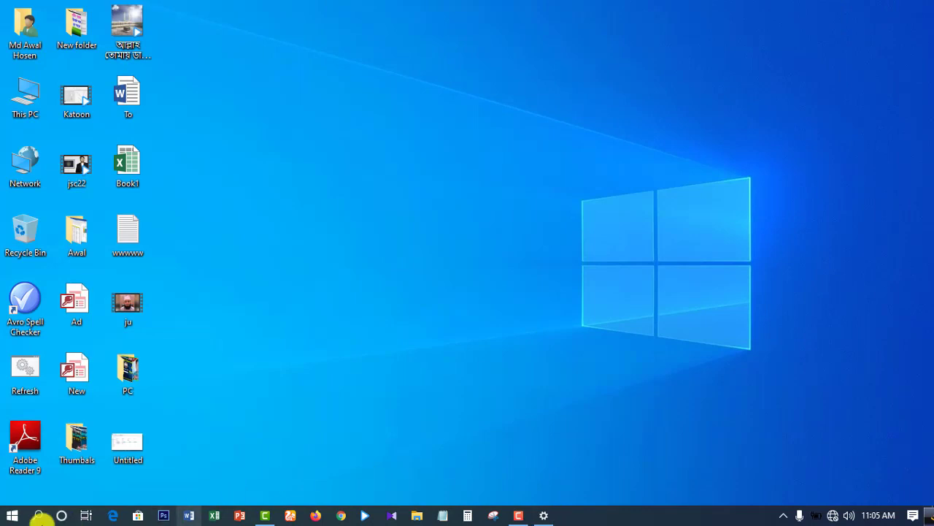
pyautogui.moveTo(2, 502); pyautogui.dragTo(928, 517)
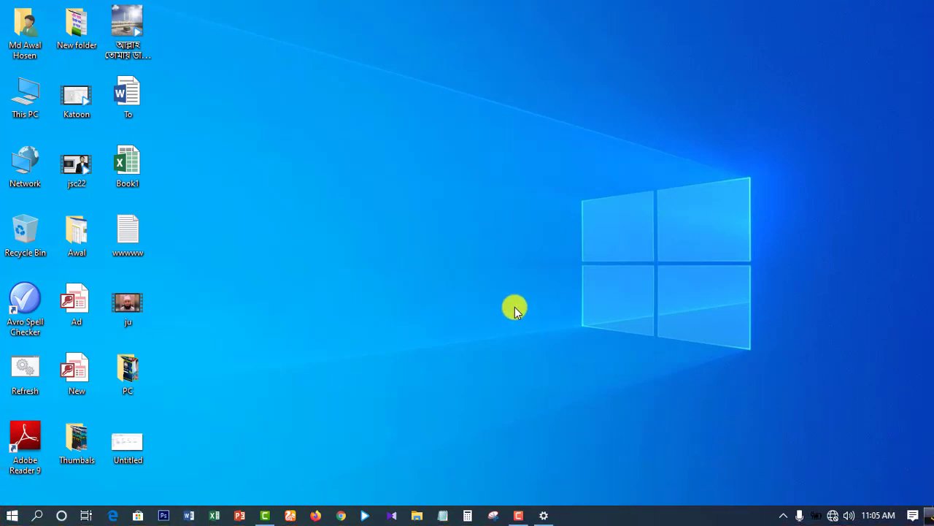
# Set the color mode to Custom, try the Light default Windows mode, and set it back to Dark
pyautogui.click(545, 515)
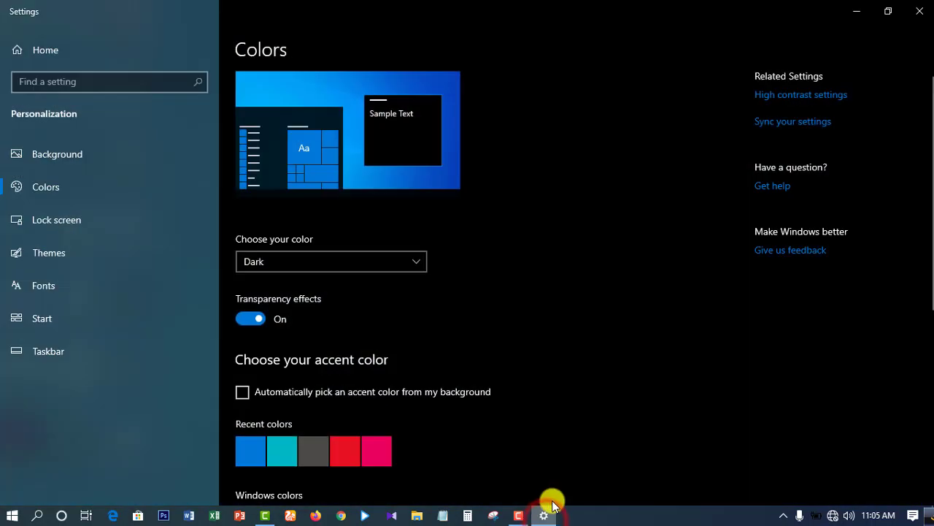
pyautogui.click(412, 271)
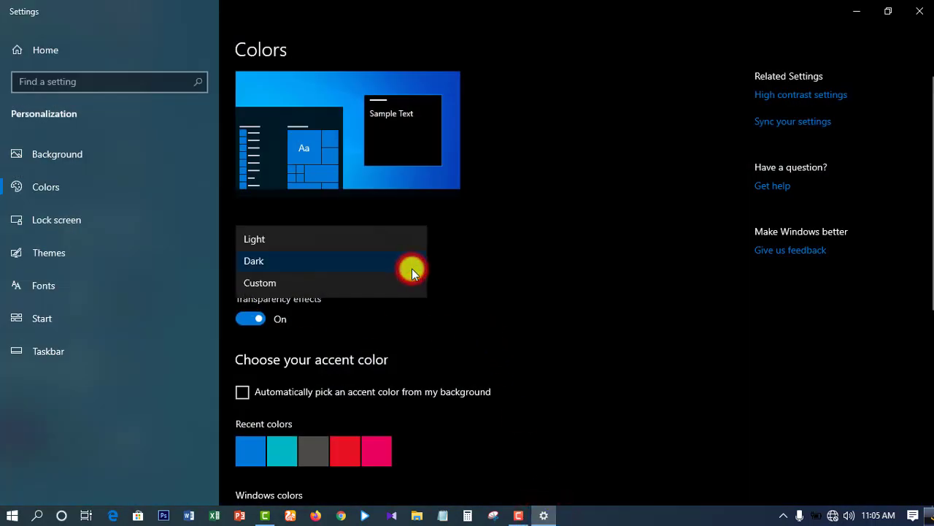
pyautogui.click(263, 281)
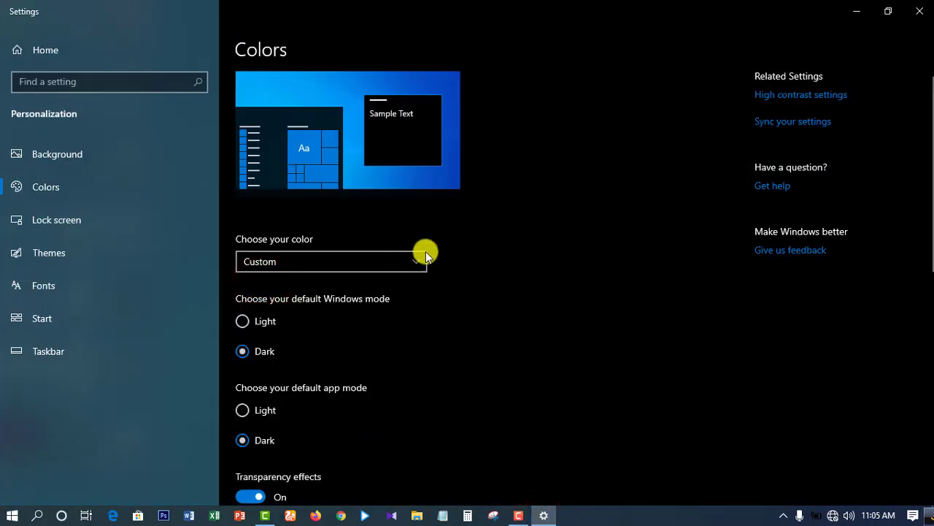
pyautogui.click(247, 324)
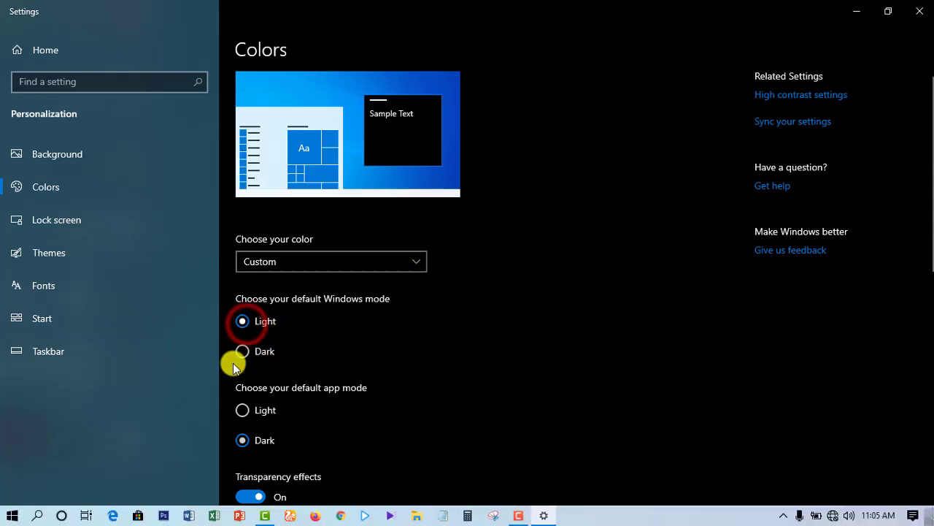
pyautogui.click(233, 351)
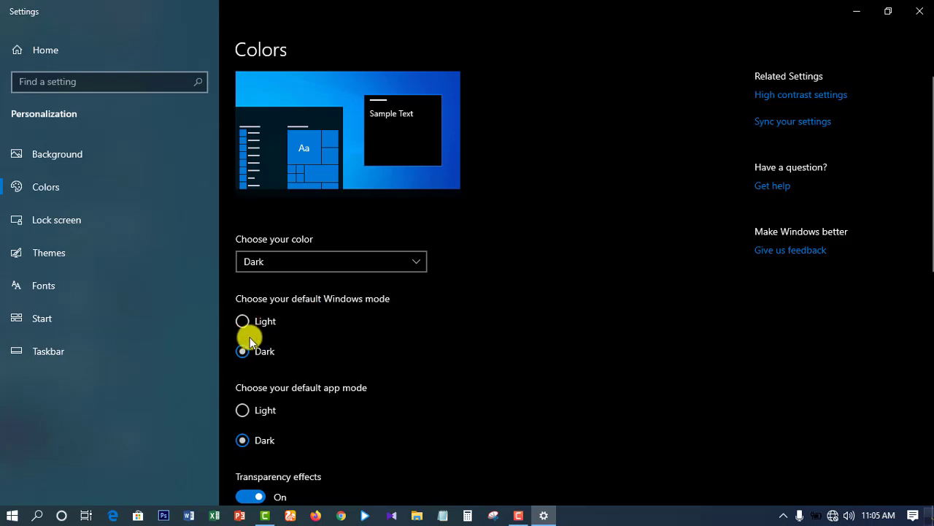
# Set the default app mode to Light and examine the desktop's context menu
pyautogui.scroll(-2, 358, 307)
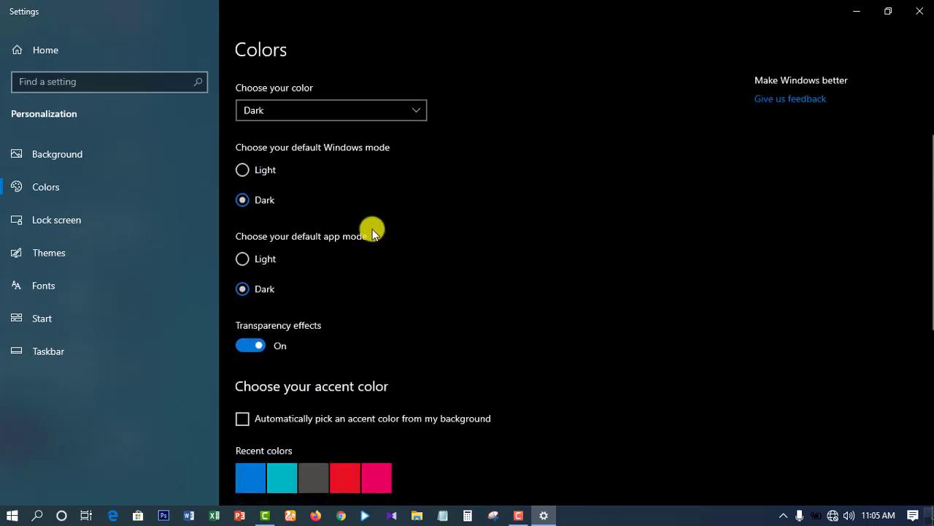
pyautogui.scroll(-1, 281, 269)
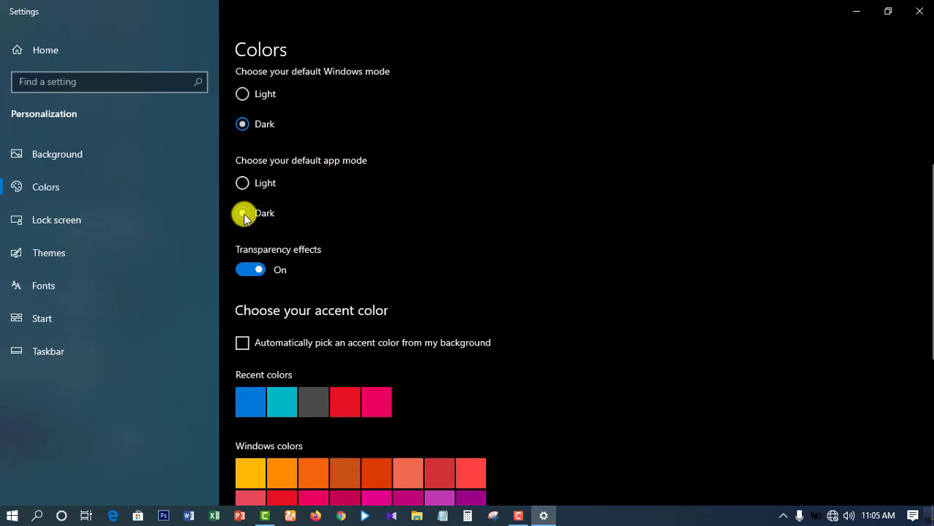
pyautogui.click(243, 183)
pyautogui.scroll(3, 461, 223)
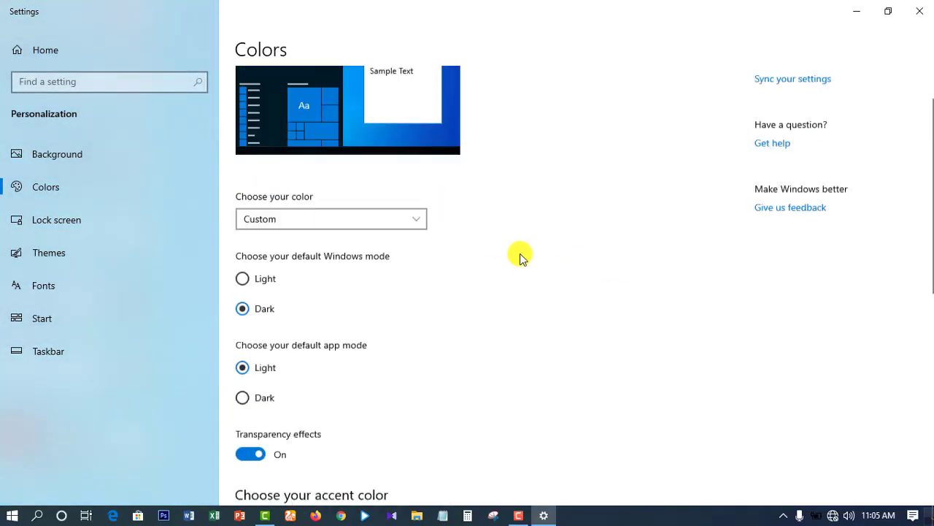
pyautogui.click(854, 10)
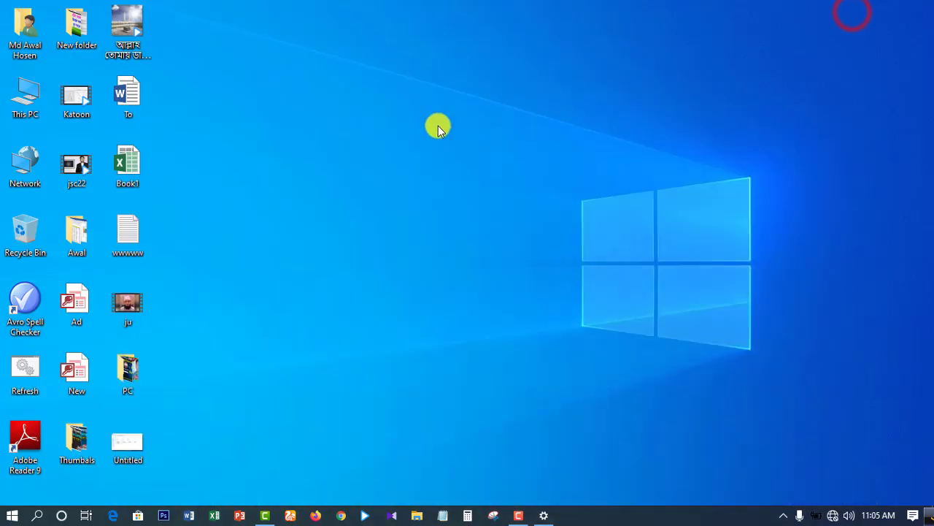
pyautogui.rightClick(438, 126)
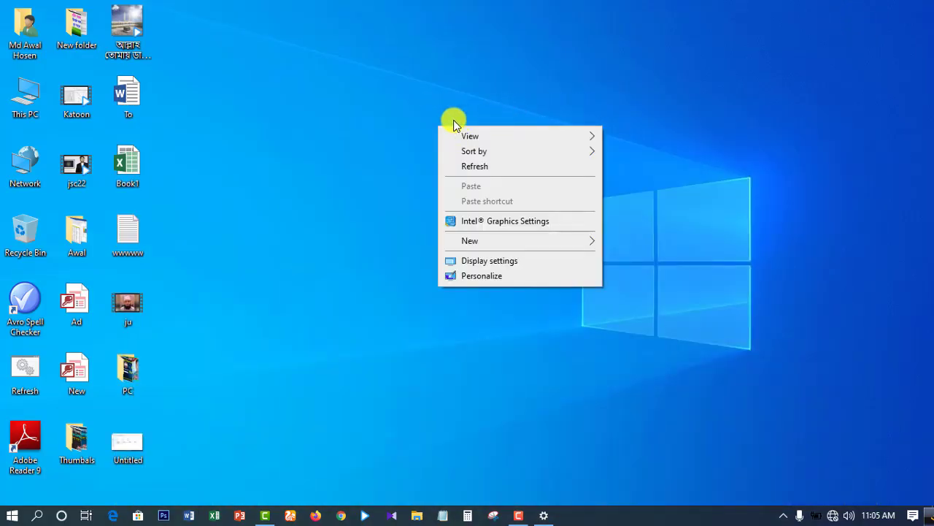
pyautogui.moveTo(395, 98)
pyautogui.mouseDown()
pyautogui.moveTo(611, 278)
pyautogui.moveTo(614, 332)
pyautogui.mouseUp()
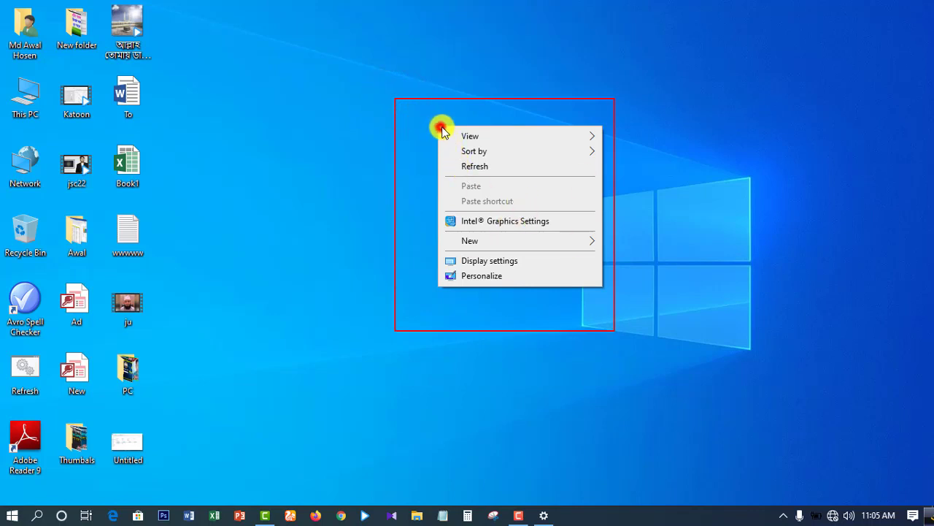
pyautogui.moveTo(442, 127)
pyautogui.mouseDown()
pyautogui.moveTo(574, 242)
pyautogui.moveTo(602, 283)
pyautogui.mouseUp()
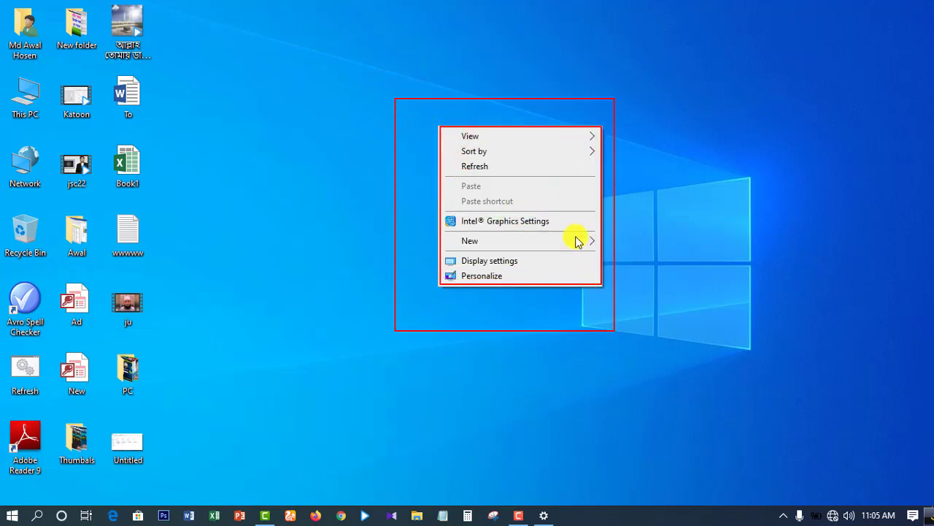
pyautogui.press('Escape')
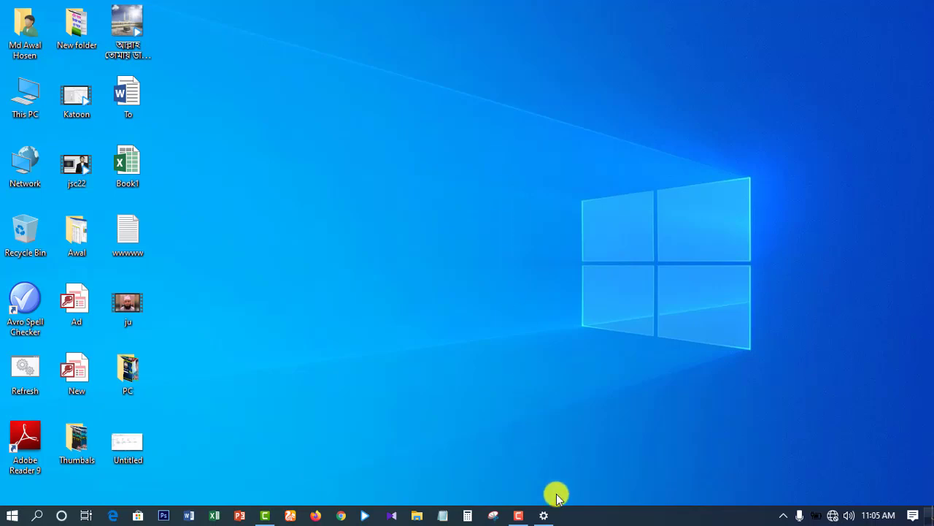
# Set the default app mode to Dark and open the desktop's context menu to compare its appearance
pyautogui.click(548, 514)
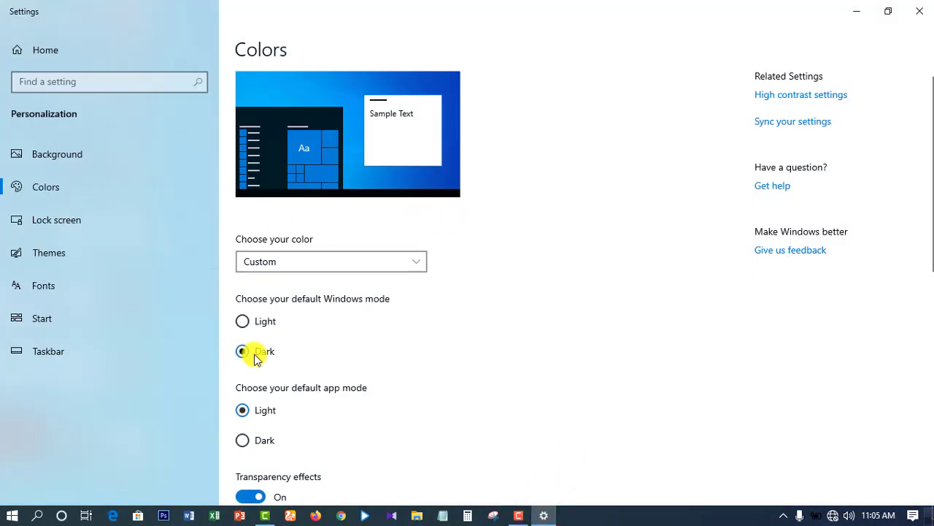
pyautogui.click(242, 440)
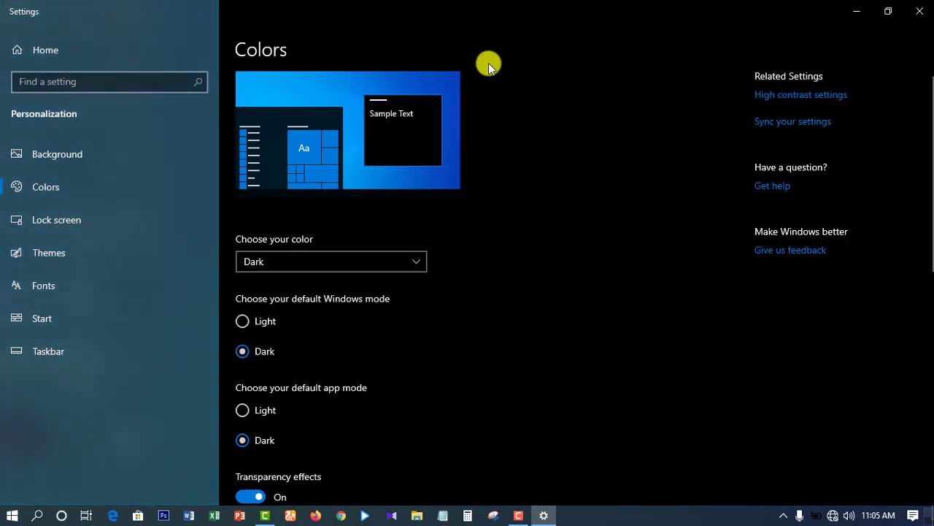
pyautogui.moveTo(353, 86); pyautogui.dragTo(452, 174)
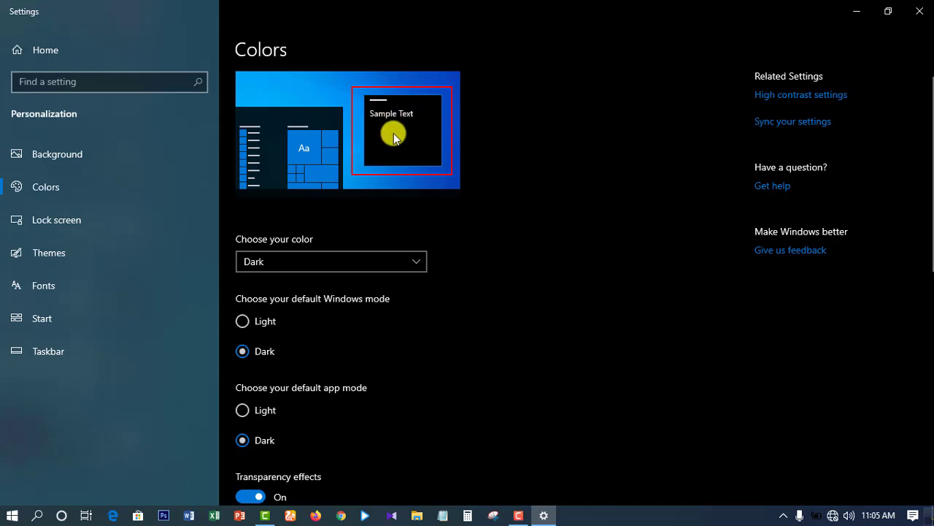
pyautogui.press('Escape')
pyautogui.click(853, 14)
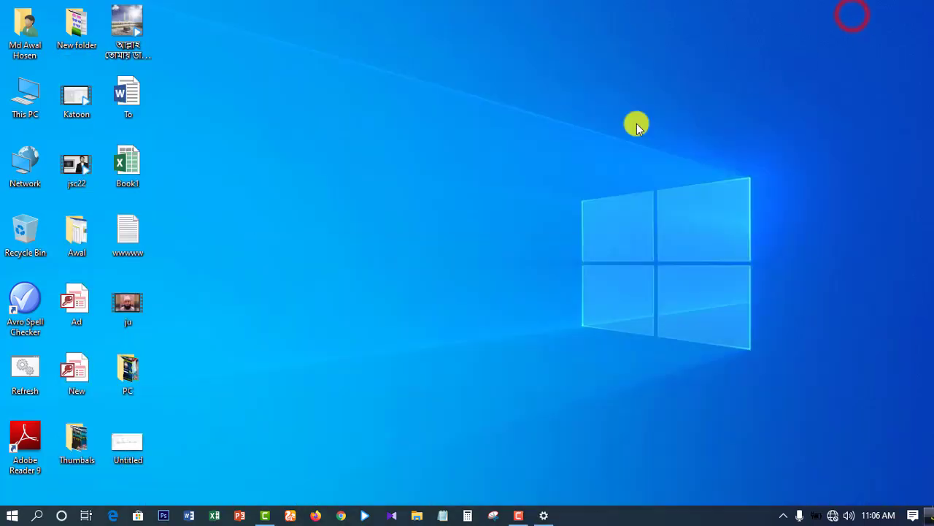
pyautogui.rightClick(403, 77)
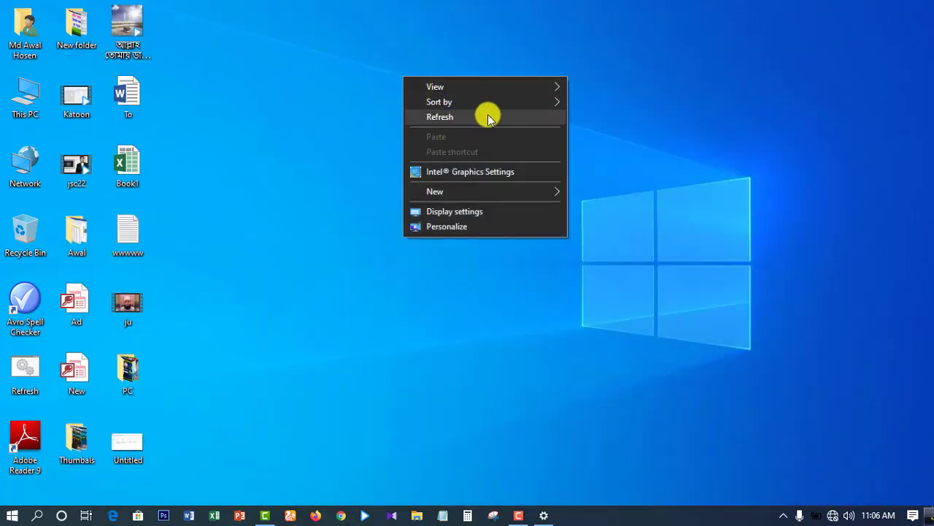
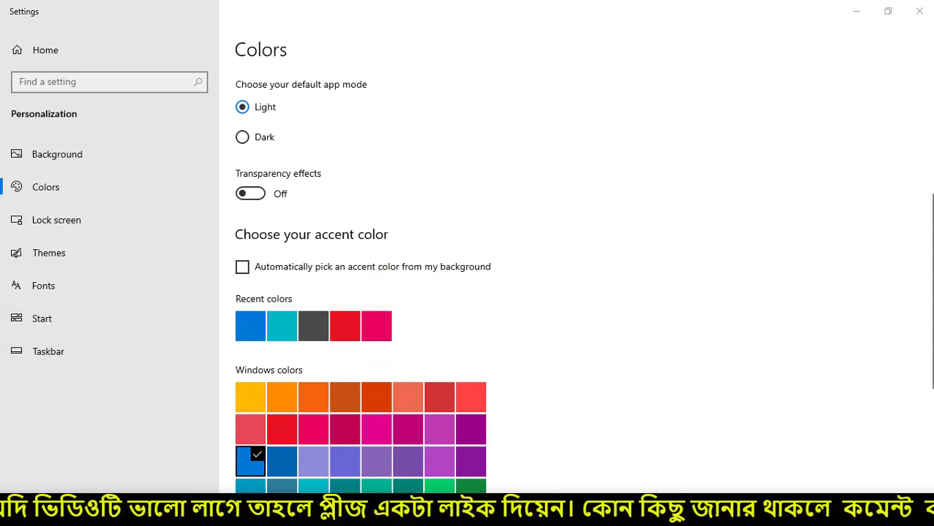
# Try the turquoise and red recent colors as the accent color and examine the desktop's context menu and the Start menu
pyautogui.click(282, 322)
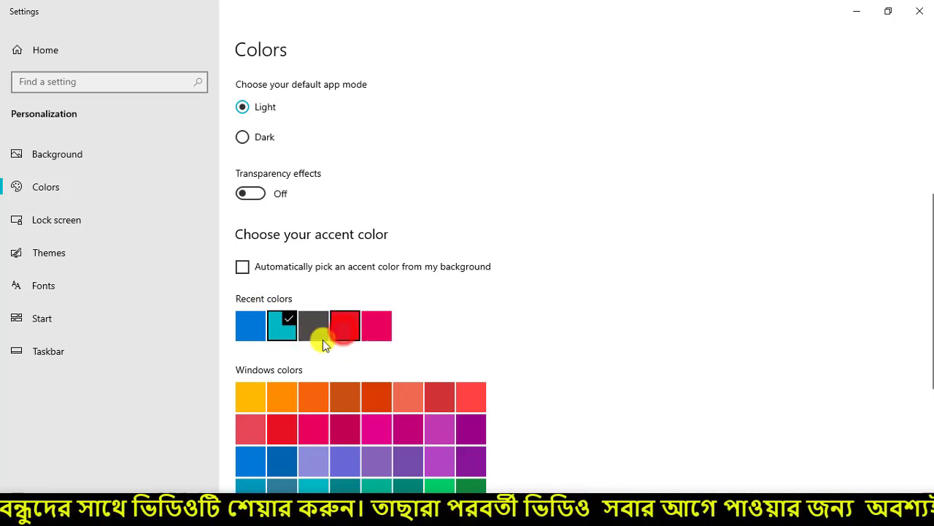
pyautogui.click(345, 326)
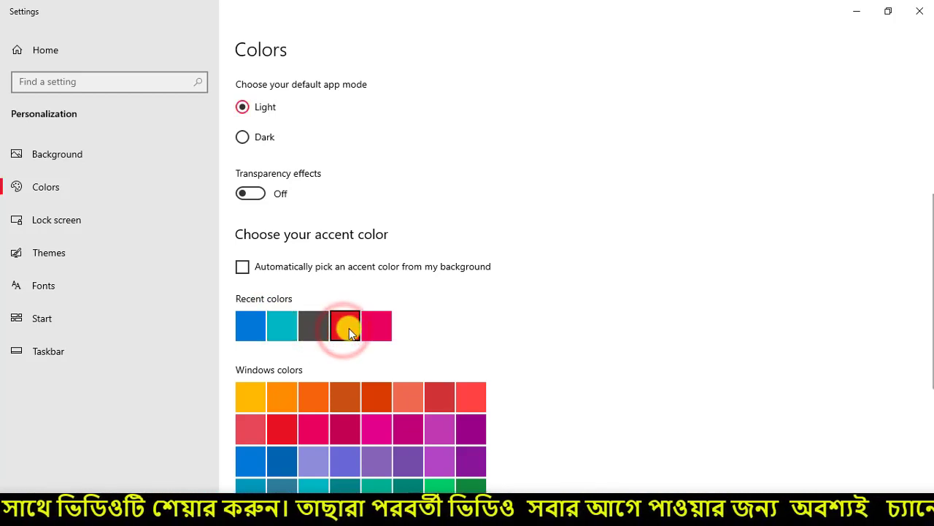
pyautogui.click(858, 11)
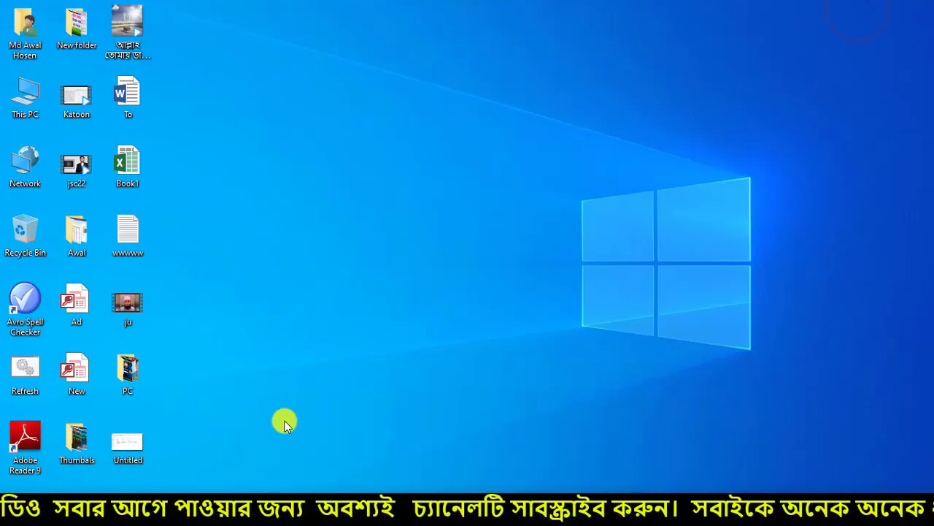
pyautogui.rightClick(309, 269)
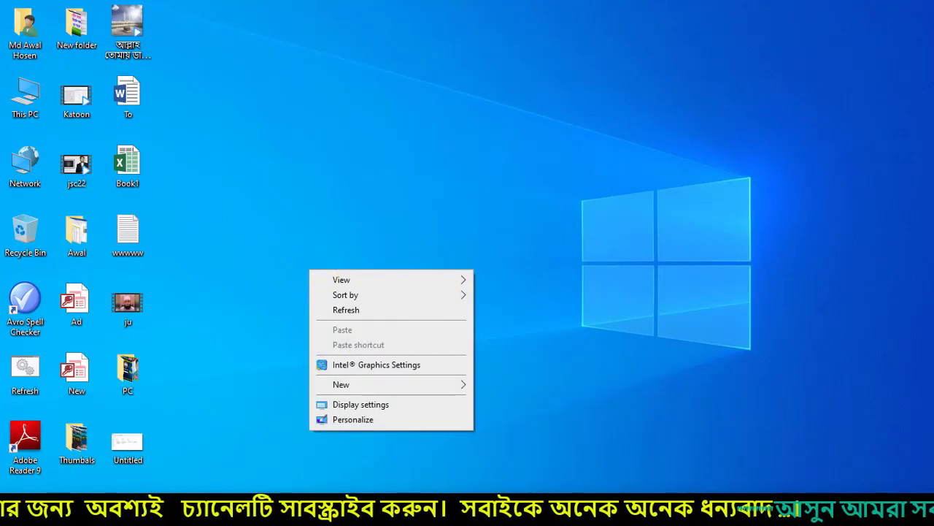
pyautogui.press('super')
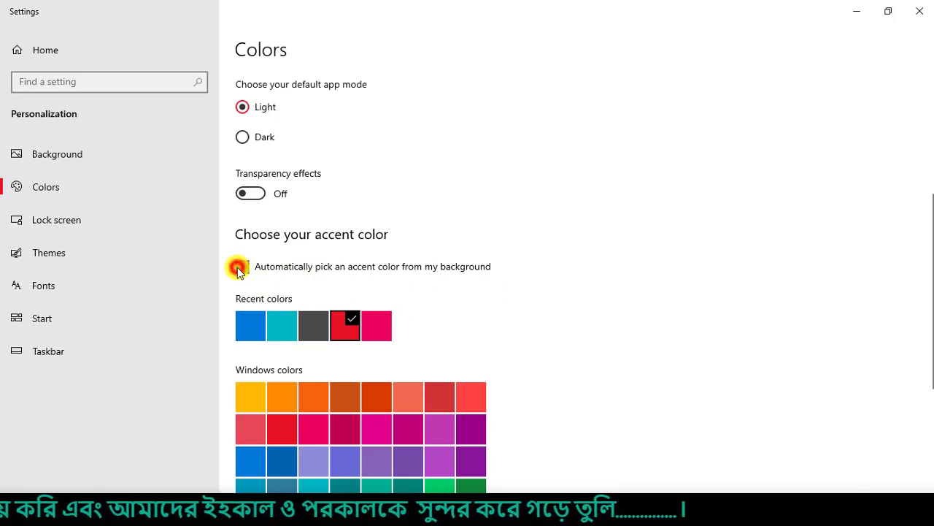
# Try the accent color picked automatically from the background and set the accent to the bluish dark green Windows color
pyautogui.click(237, 267)
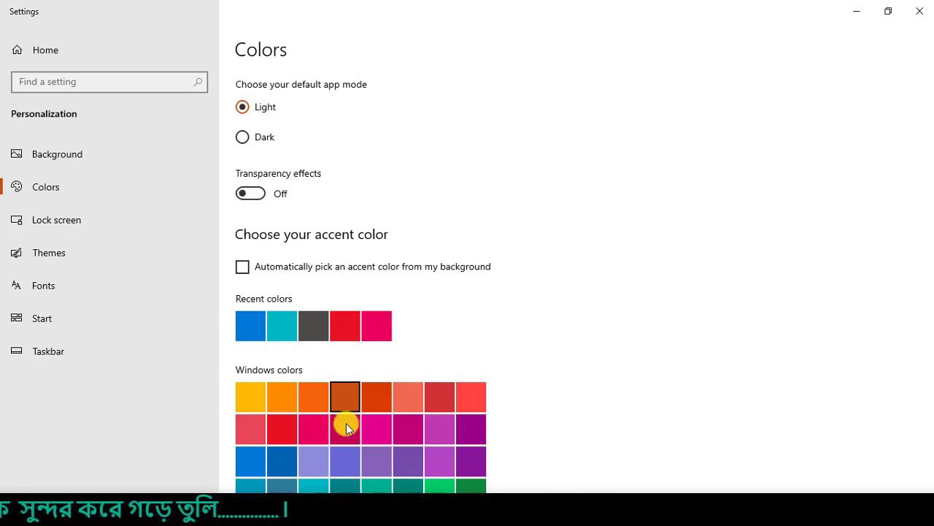
pyautogui.scroll(-2, 425, 441)
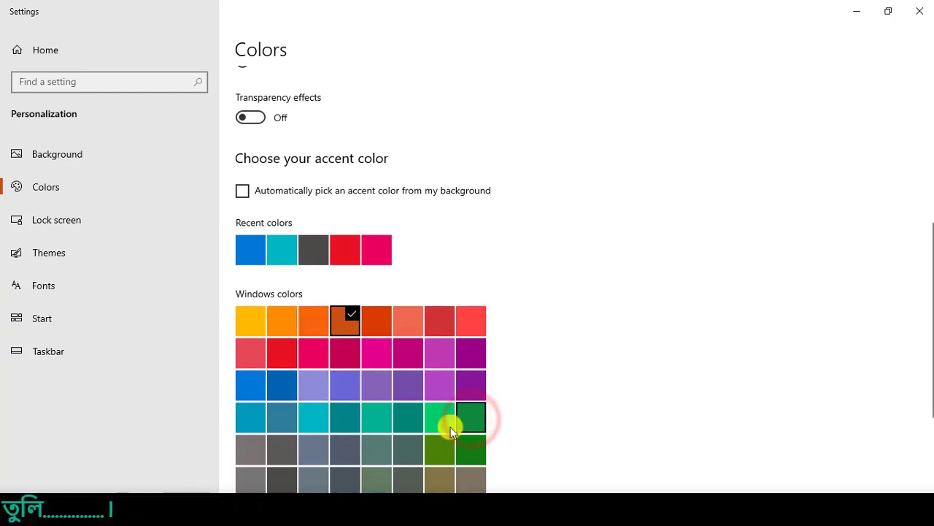
pyautogui.click(471, 416)
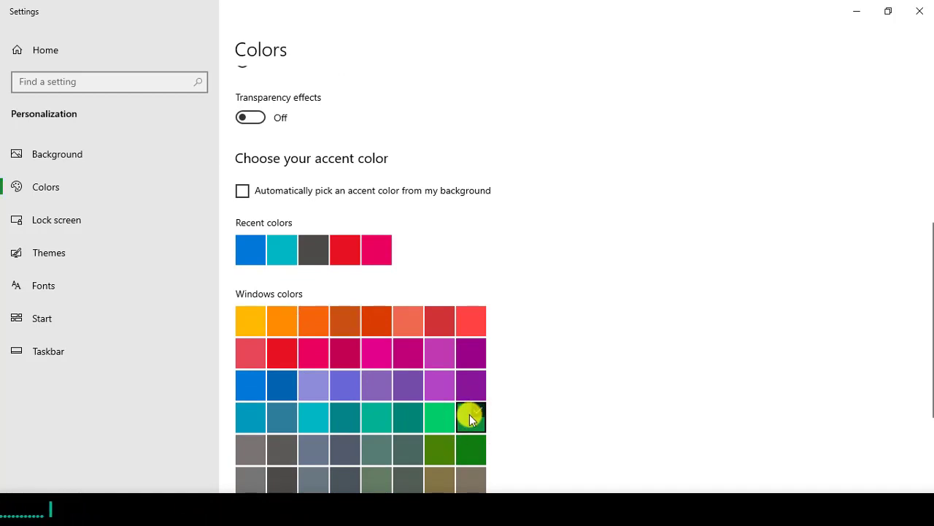
# Examine how the green accent color appears on the app icons and tiles in the Start menu
pyautogui.click(856, 13)
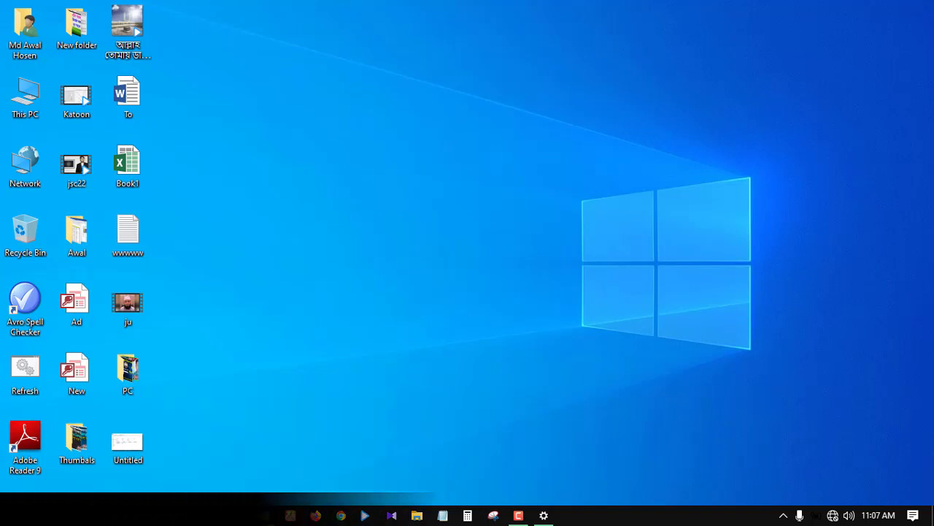
pyautogui.press('super')
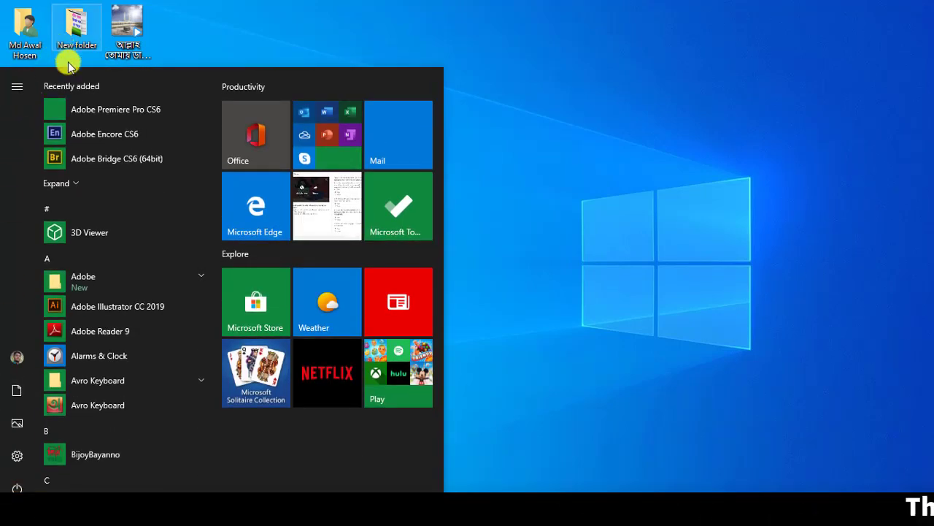
pyautogui.moveTo(34, 78)
pyautogui.mouseDown()
pyautogui.moveTo(87, 132)
pyautogui.moveTo(178, 328)
pyautogui.moveTo(165, 457)
pyautogui.moveTo(201, 438)
pyautogui.mouseUp()
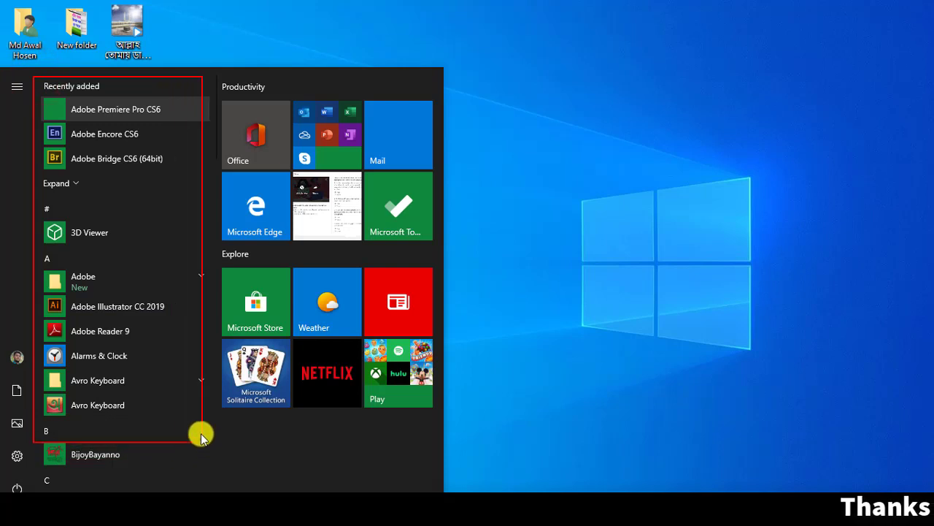
pyautogui.moveTo(39, 97)
pyautogui.mouseDown()
pyautogui.moveTo(69, 116)
pyautogui.moveTo(60, 135)
pyautogui.moveTo(69, 174)
pyautogui.mouseUp()
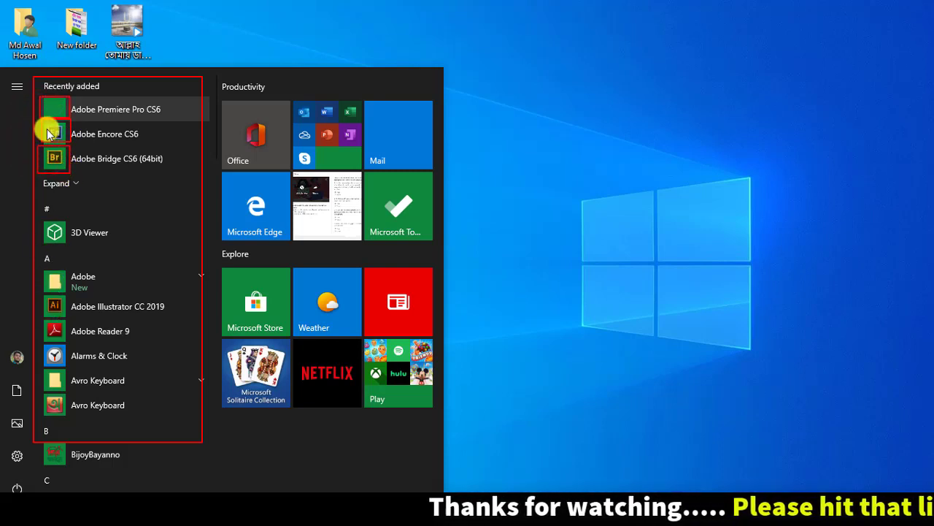
pyautogui.press('Escape')
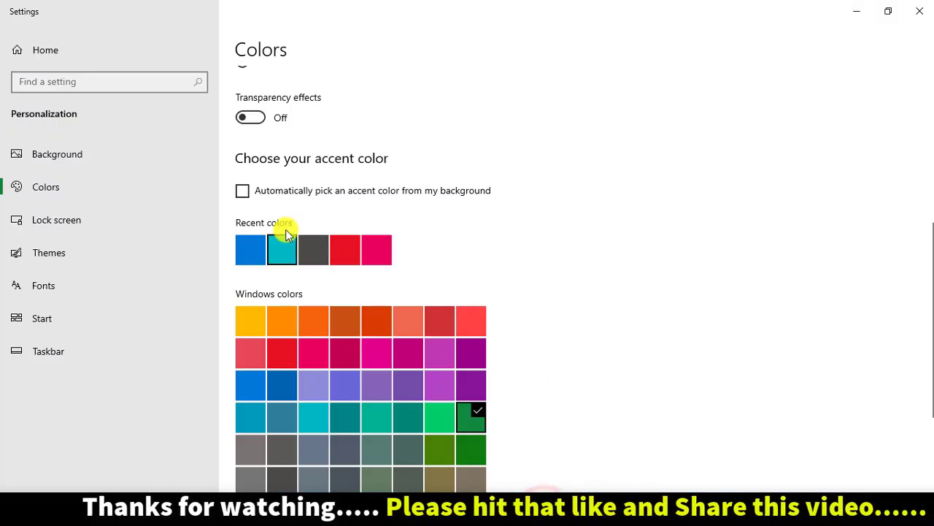
# Turn on automatically picking an accent color from the background
pyautogui.click(257, 194)
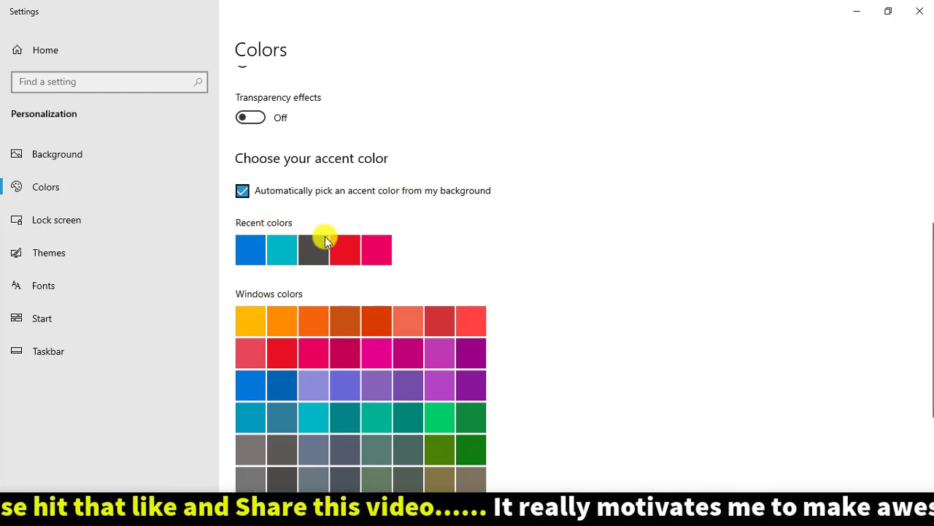
pyautogui.scroll(-2, 441, 250)
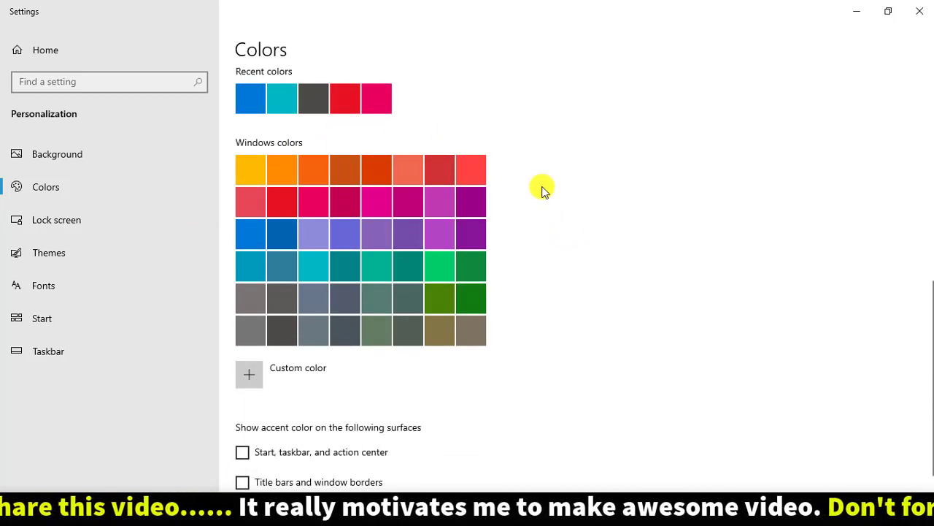
pyautogui.scroll(-1, 441, 236)
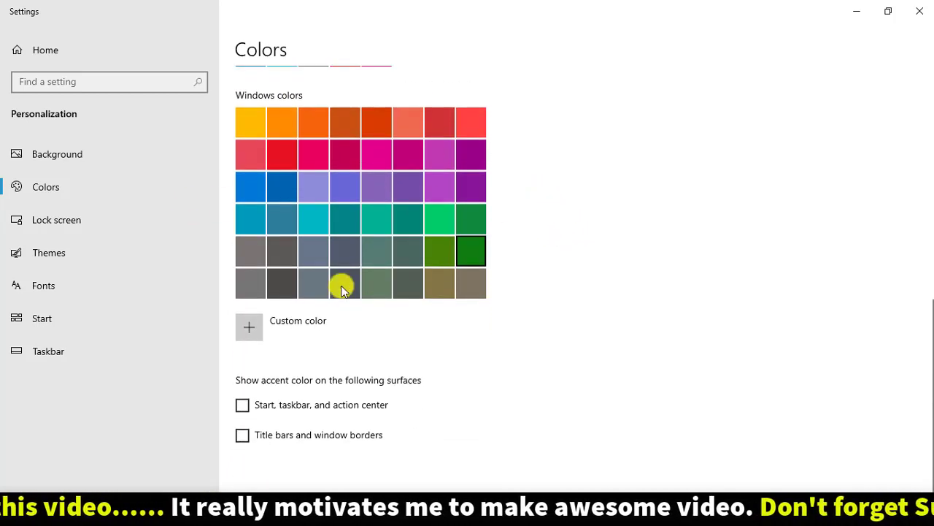
# Create a custom accent color, trying purple and pink, apply it at the darkest brightness, and examine it on the desktop and Start menu
pyautogui.click(249, 330)
pyautogui.click(504, 109)
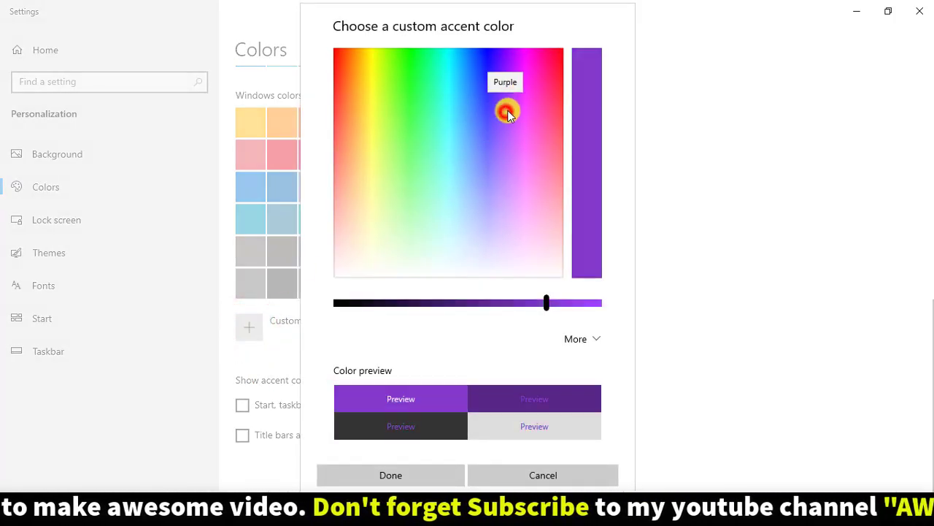
pyautogui.moveTo(527, 89); pyautogui.dragTo(531, 124)
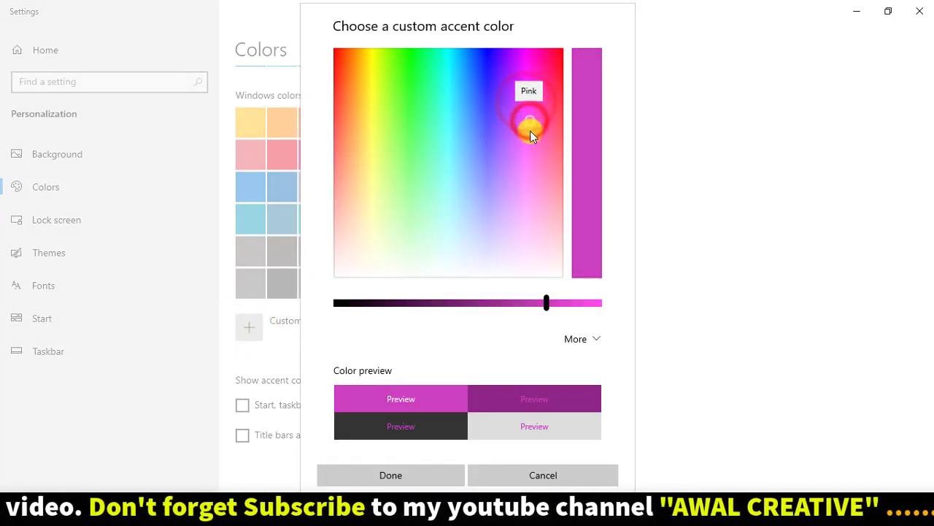
pyautogui.click(339, 303)
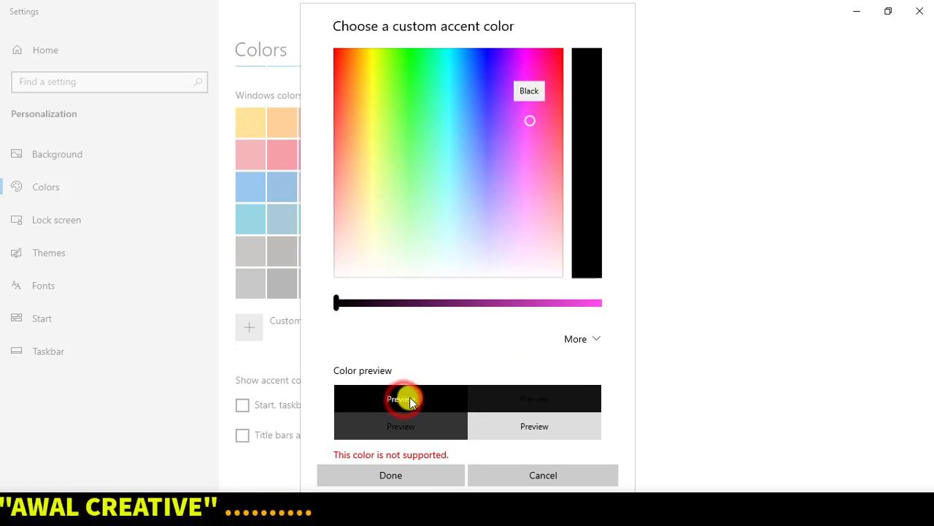
pyautogui.click(384, 476)
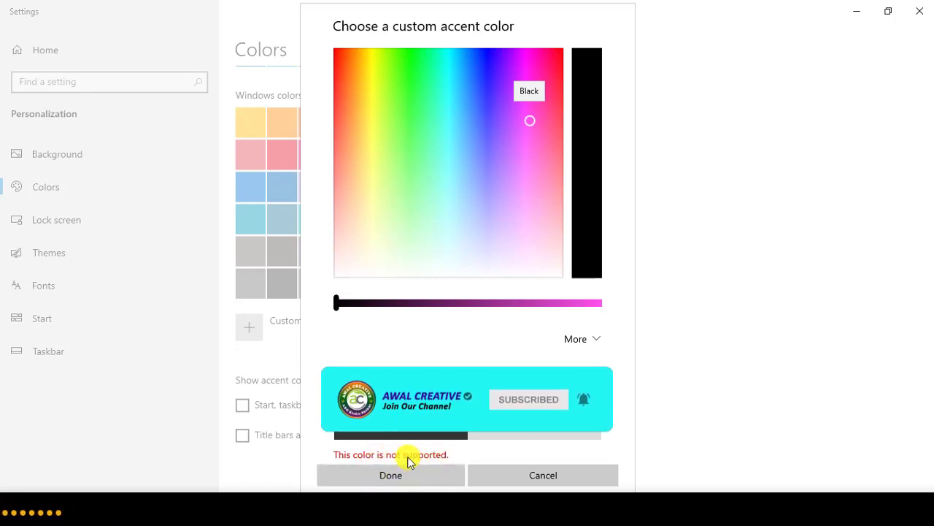
pyautogui.moveTo(542, 187); pyautogui.dragTo(473, 131)
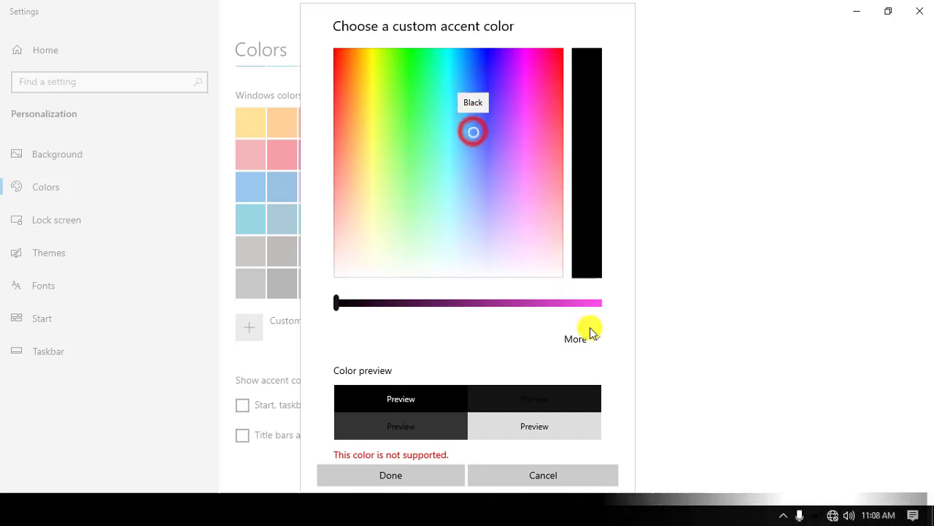
pyautogui.click(398, 475)
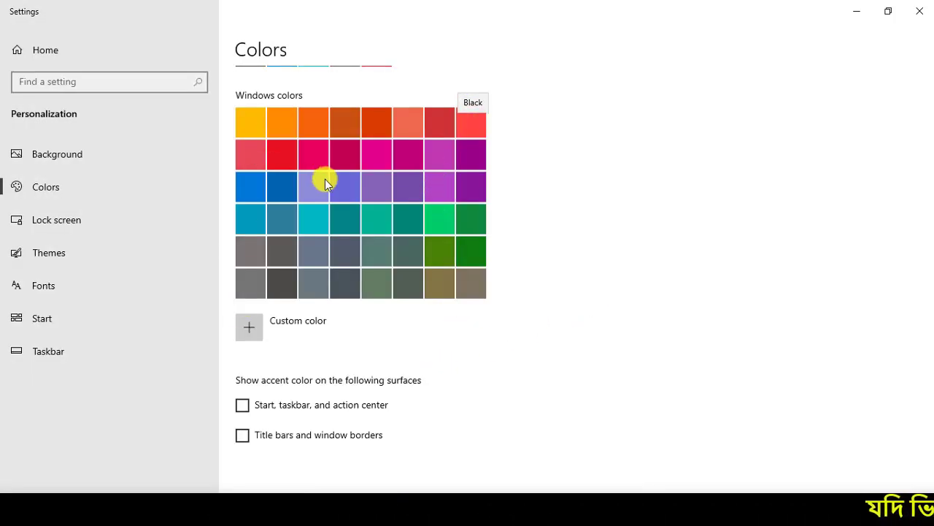
pyautogui.click(848, 10)
pyautogui.press('super')
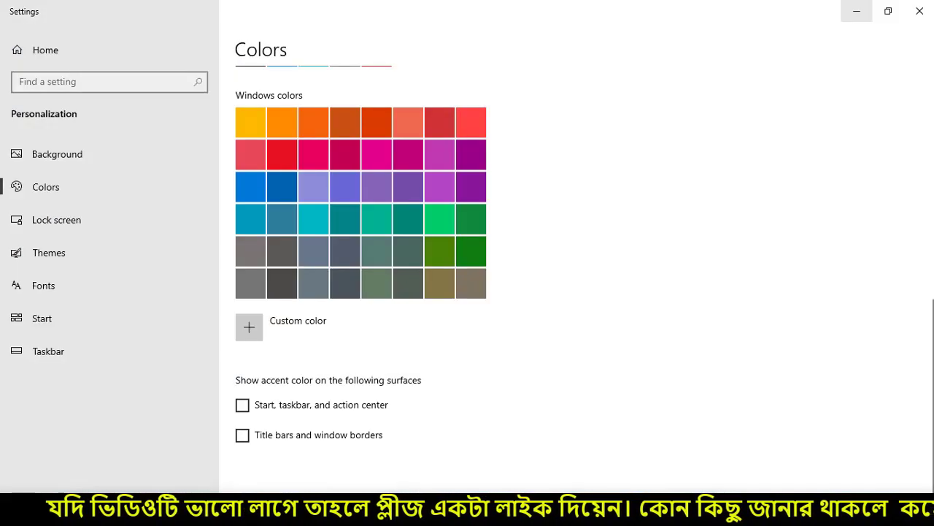
# Set the accent color to the blue recent color and turn off showing it on Start, taskbar, and action center
pyautogui.scroll(3, 293, 288)
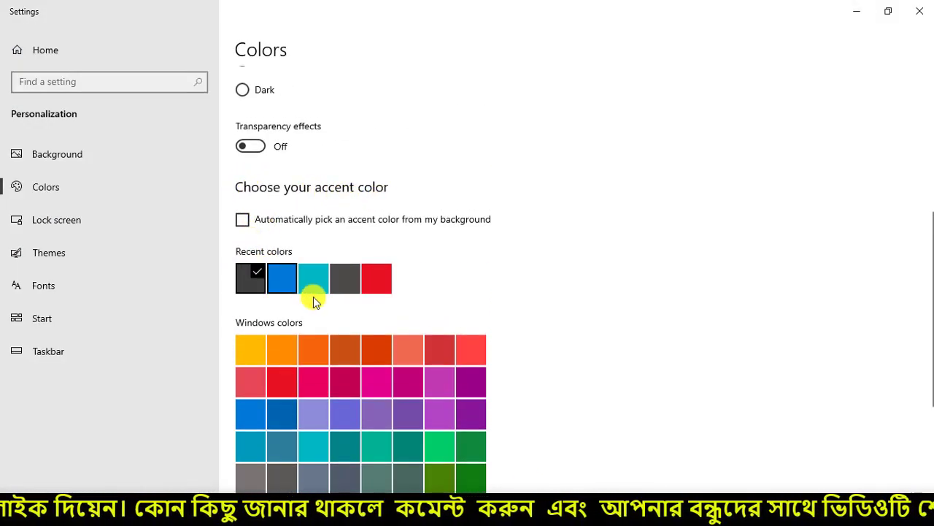
pyautogui.click(289, 280)
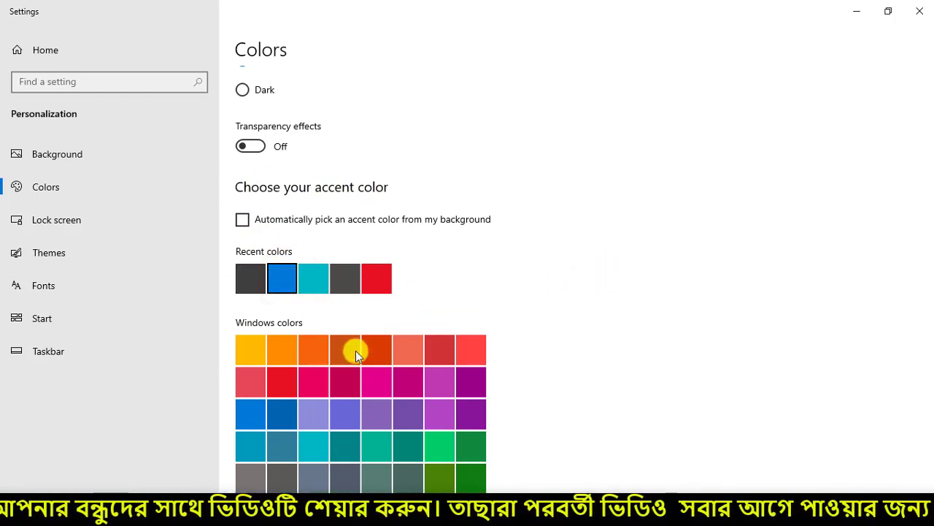
pyautogui.scroll(-3, 492, 299)
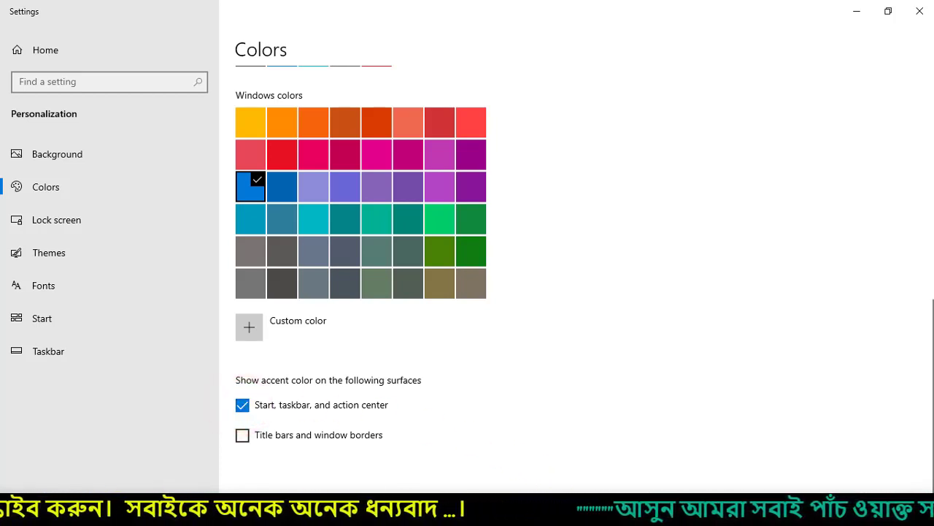
pyautogui.click(243, 407)
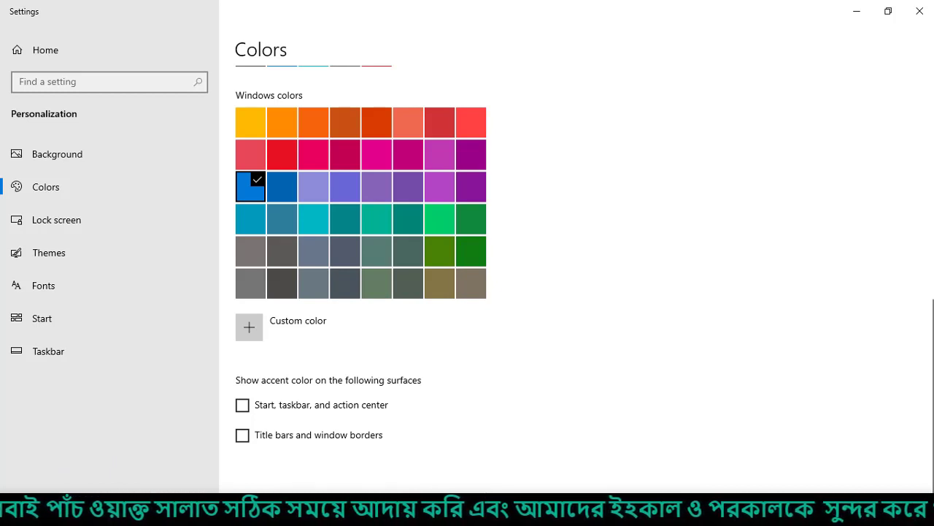
# Show the accent color on Start, taskbar, and action center, trying the red, gray and green Windows colors
pyautogui.click(282, 154)
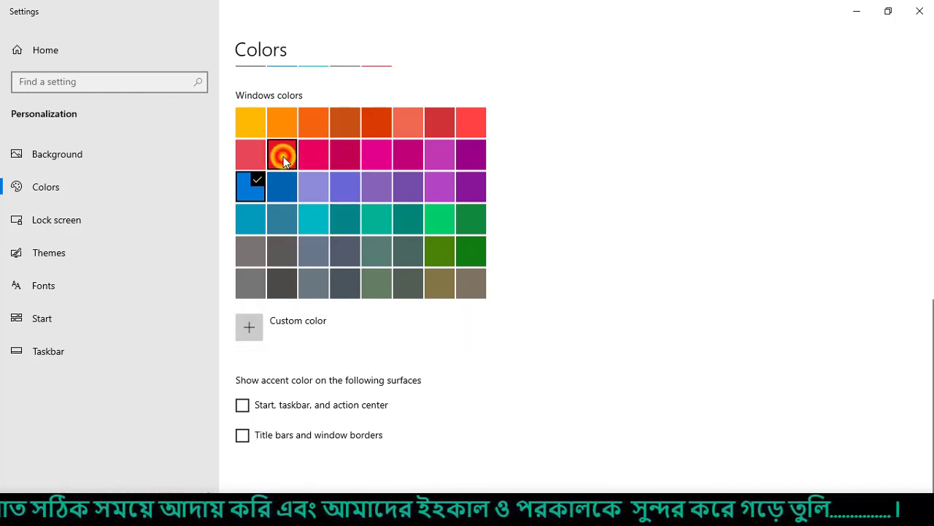
pyautogui.click(242, 405)
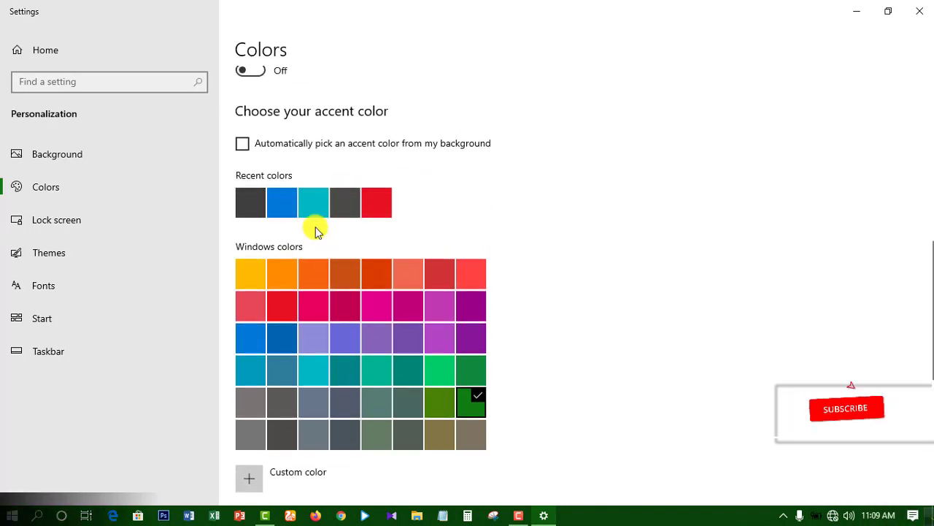
pyautogui.click(251, 283)
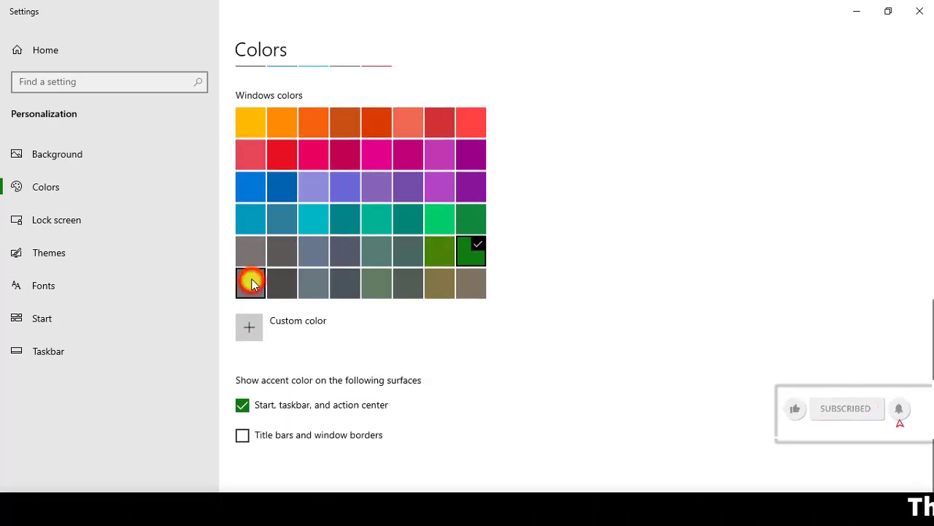
pyautogui.click(473, 251)
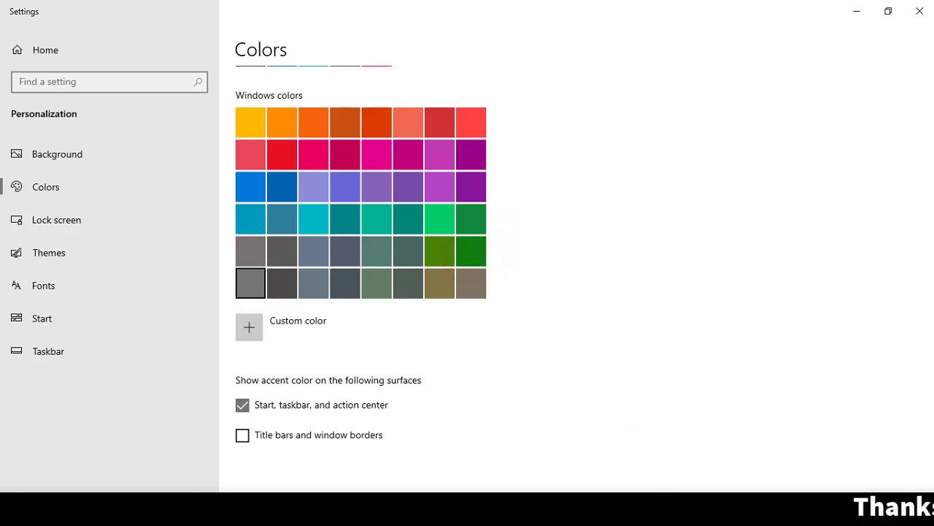
# Set the accent to the first dark gray recent color and show it on title bars and window borders too
pyautogui.click(249, 128)
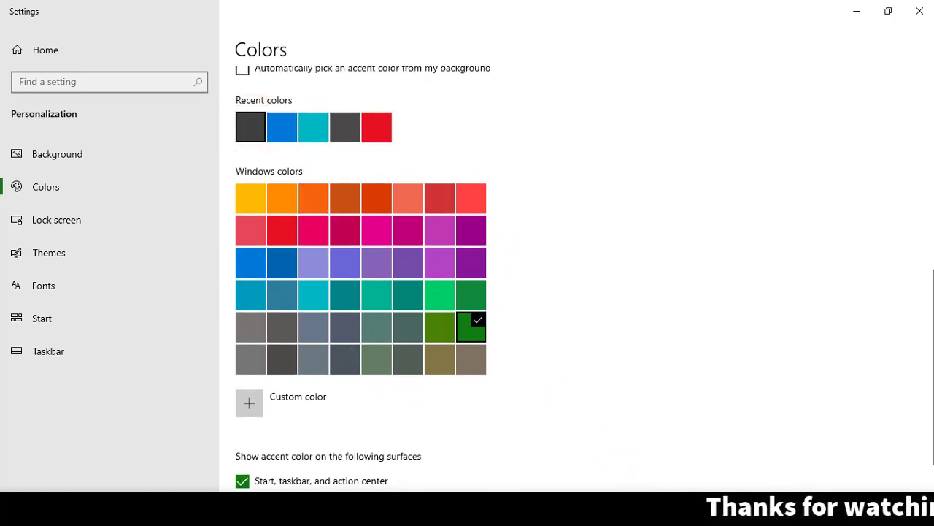
pyautogui.scroll(-2, 255, 467)
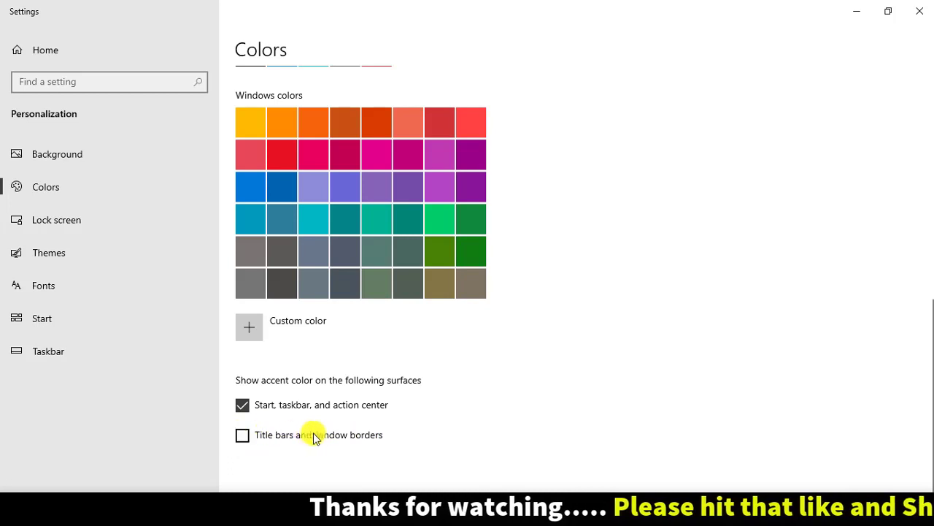
pyautogui.click(242, 435)
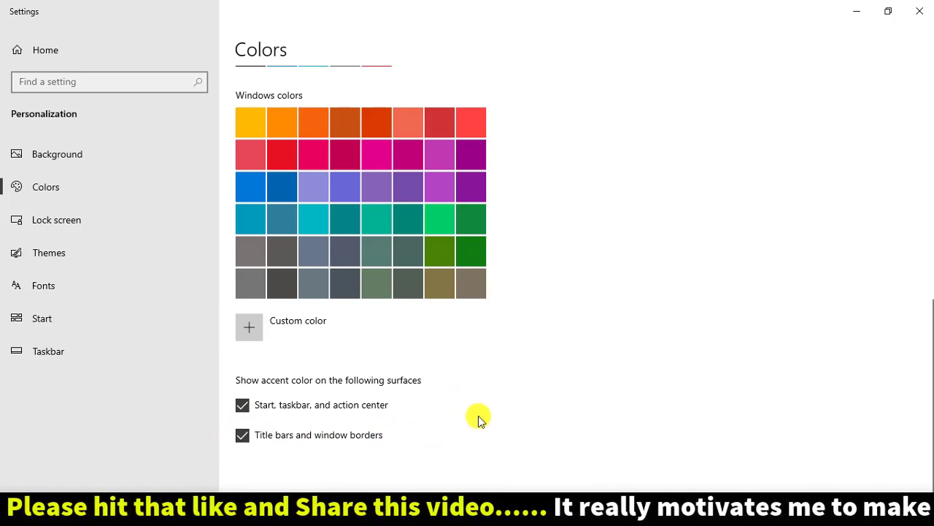
# Review the Colors settings from the accent color surfaces up to the preview, view the Background settings, and return to Colors
pyautogui.scroll(2, 478, 416)
pyautogui.scroll(-2, 501, 415)
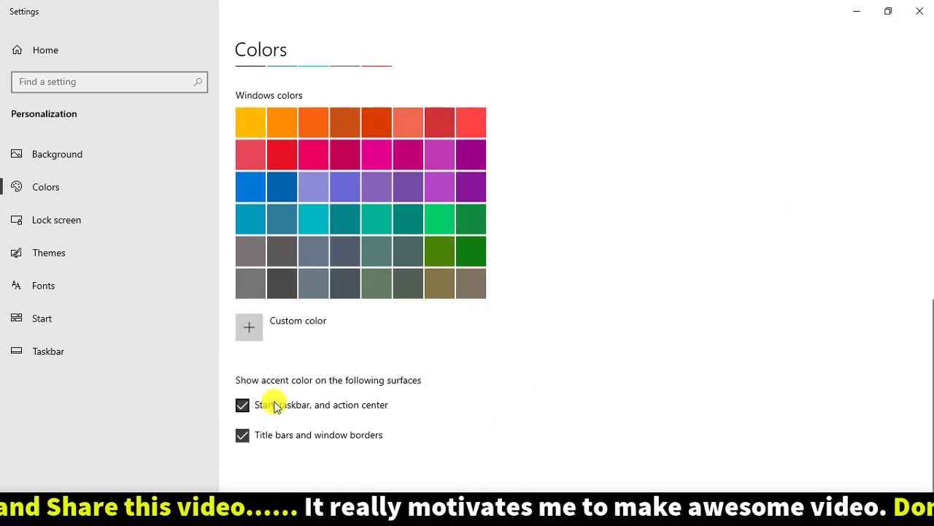
pyautogui.scroll(2, 542, 447)
pyautogui.scroll(5, 539, 440)
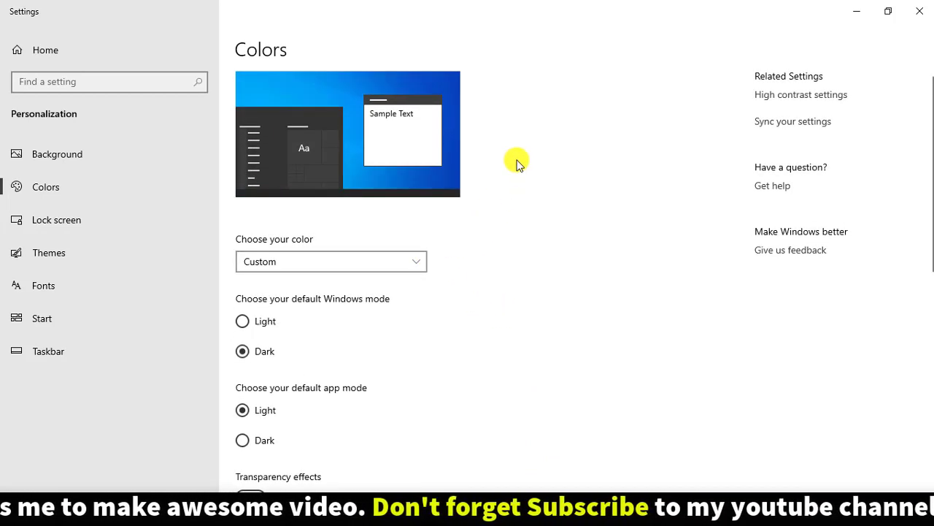
pyautogui.click(79, 152)
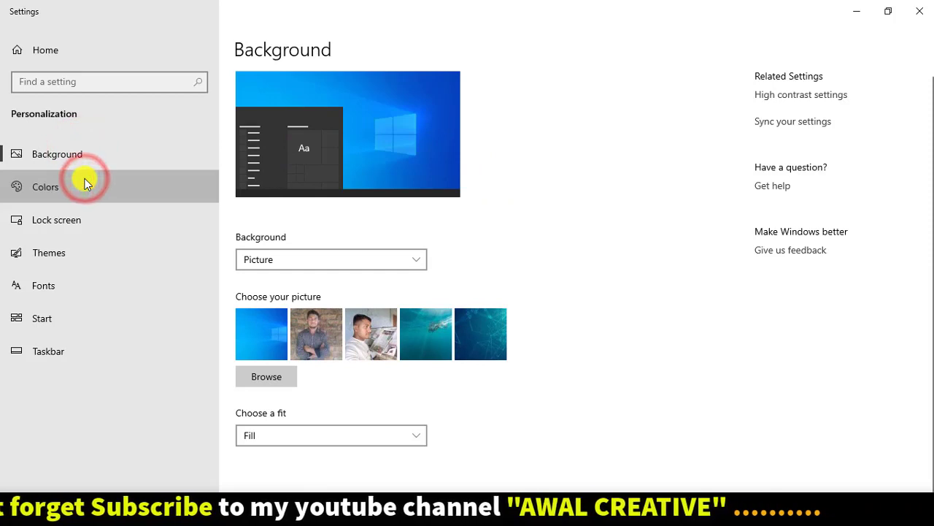
pyautogui.click(85, 183)
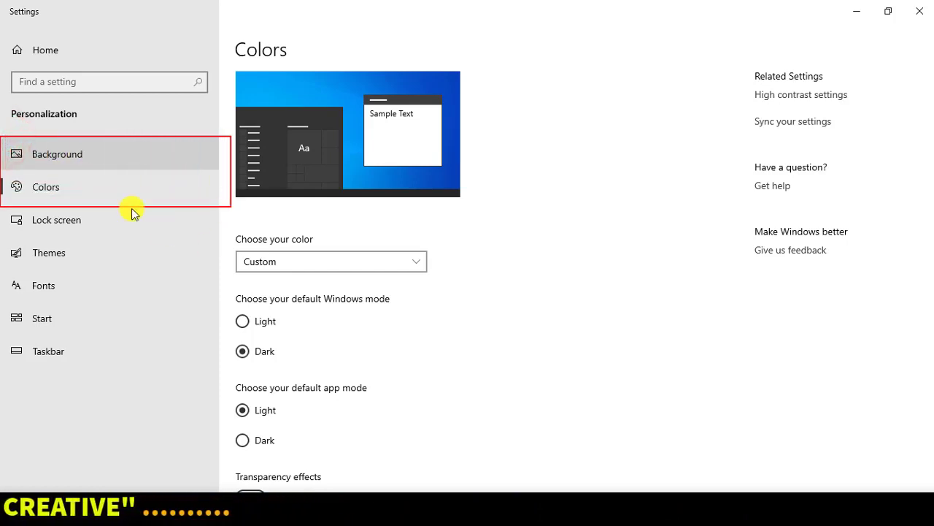
pyautogui.moveTo(734, 57); pyautogui.dragTo(862, 298)
pyautogui.click(759, 73)
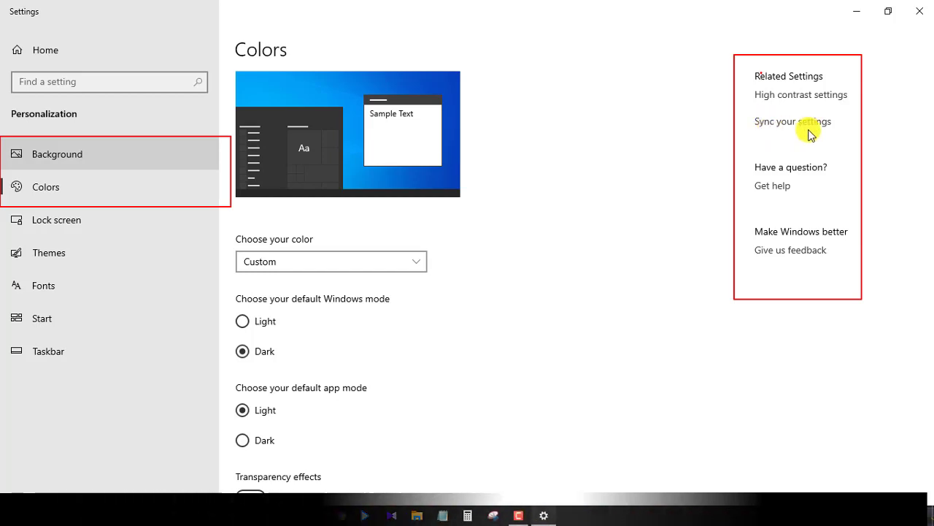
pyautogui.press('Escape')
pyautogui.click(95, 180)
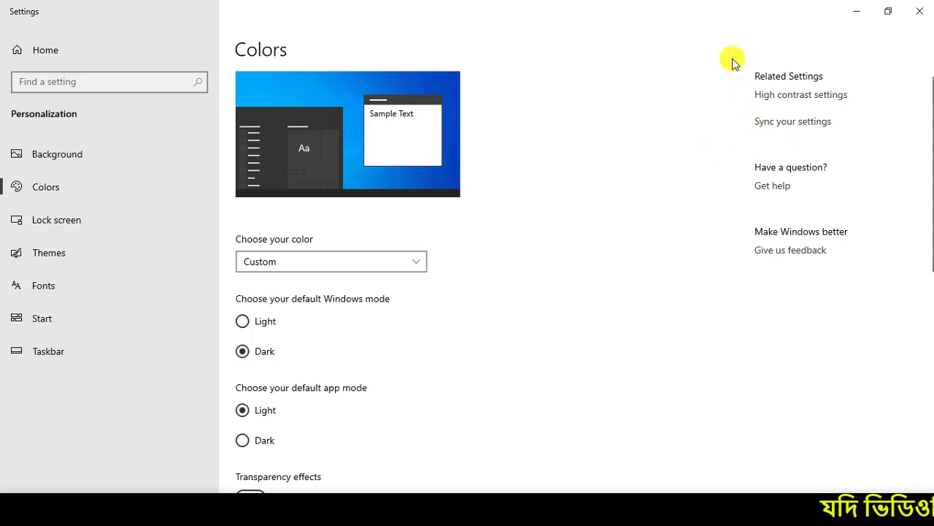
pyautogui.moveTo(721, 43)
pyautogui.mouseDown()
pyautogui.moveTo(822, 177)
pyautogui.moveTo(874, 282)
pyautogui.mouseUp()
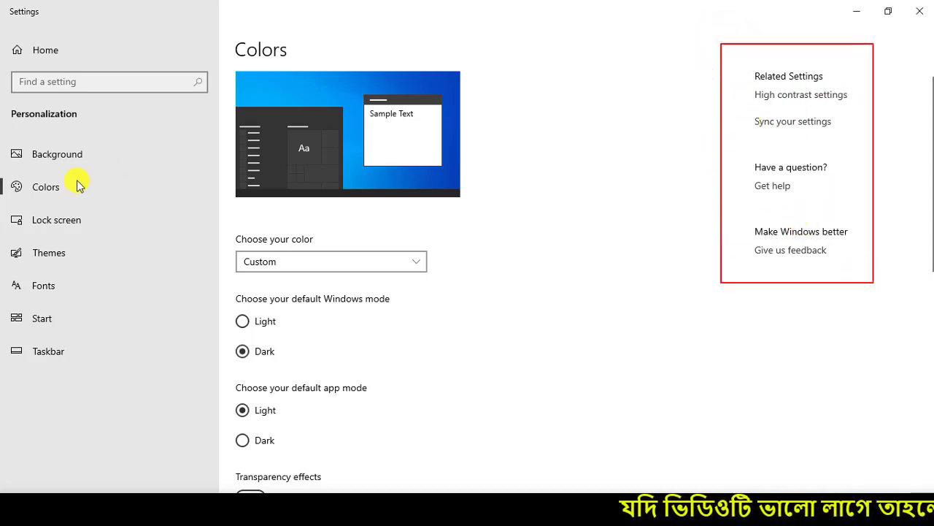
pyautogui.moveTo(1, 208); pyautogui.dragTo(151, 394)
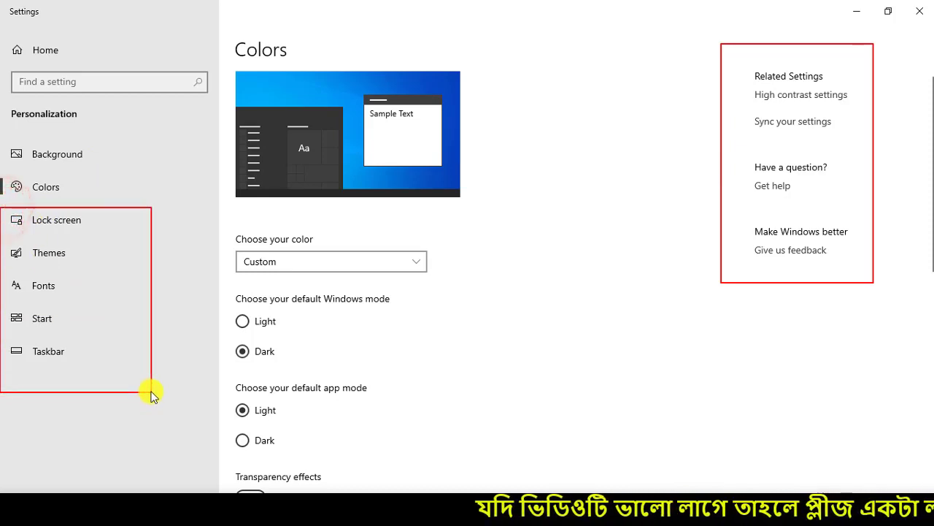